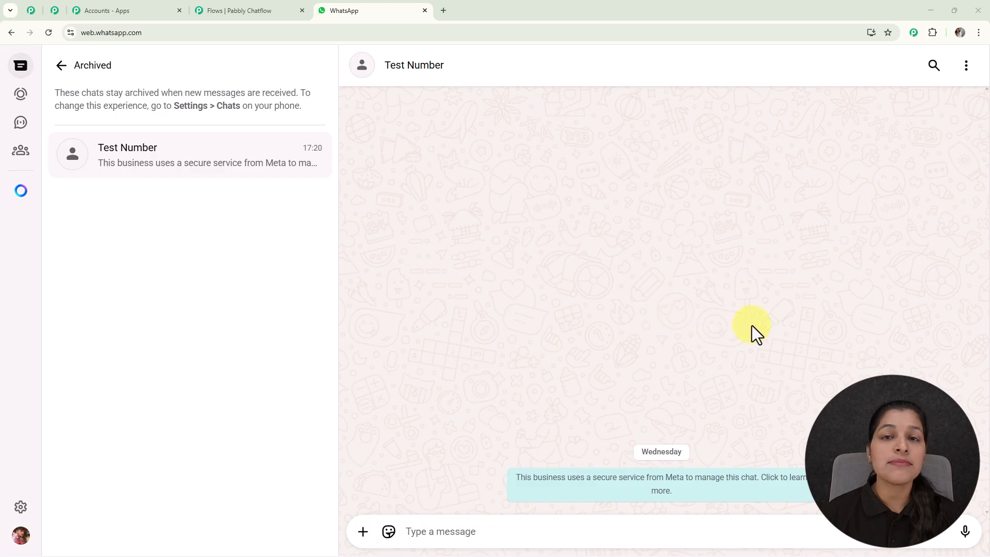
- Send the message "Workshop Registration" in the Test Number chat to start the chatbot
{"action": "type", "text": "Wo"}
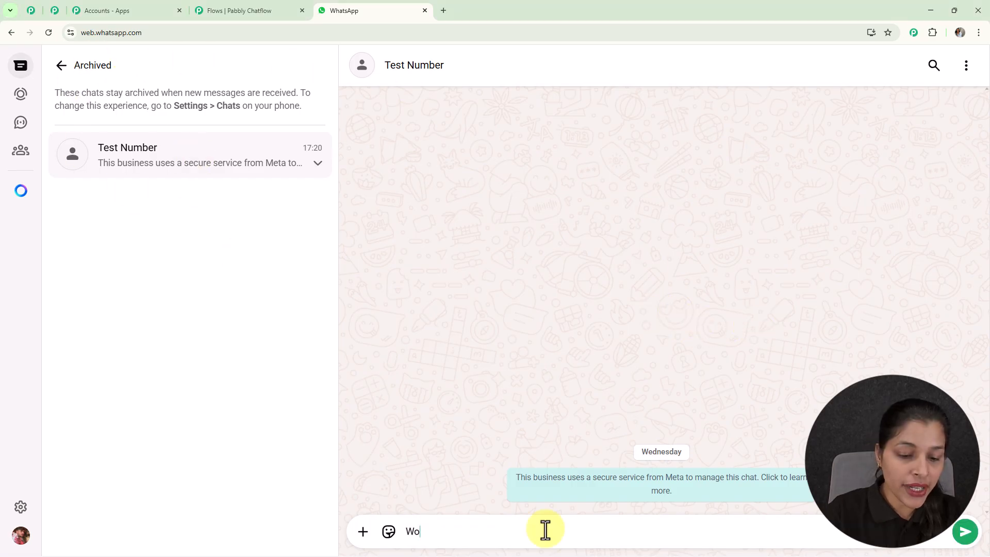
{"action": "type", "text": "rksh"}
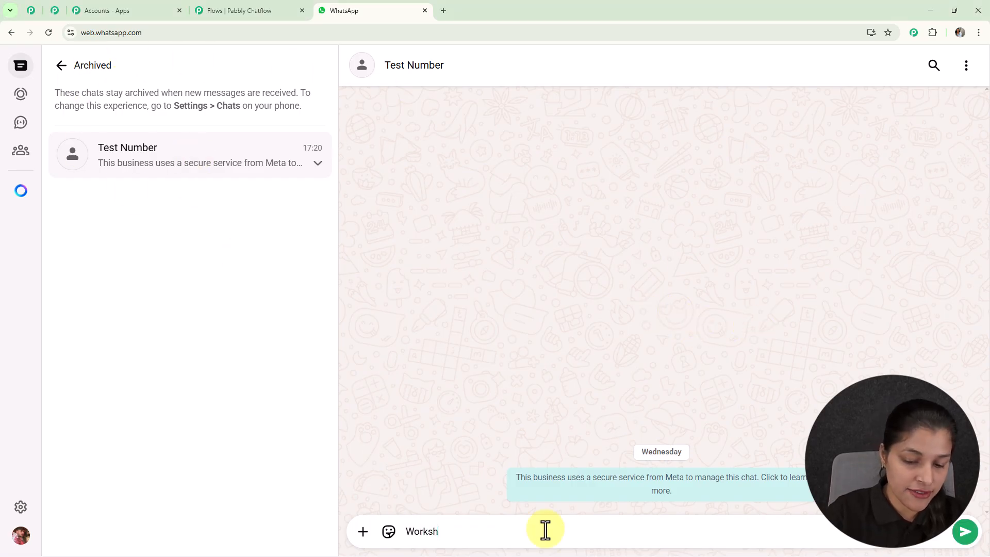
{"action": "type", "text": "op R"}
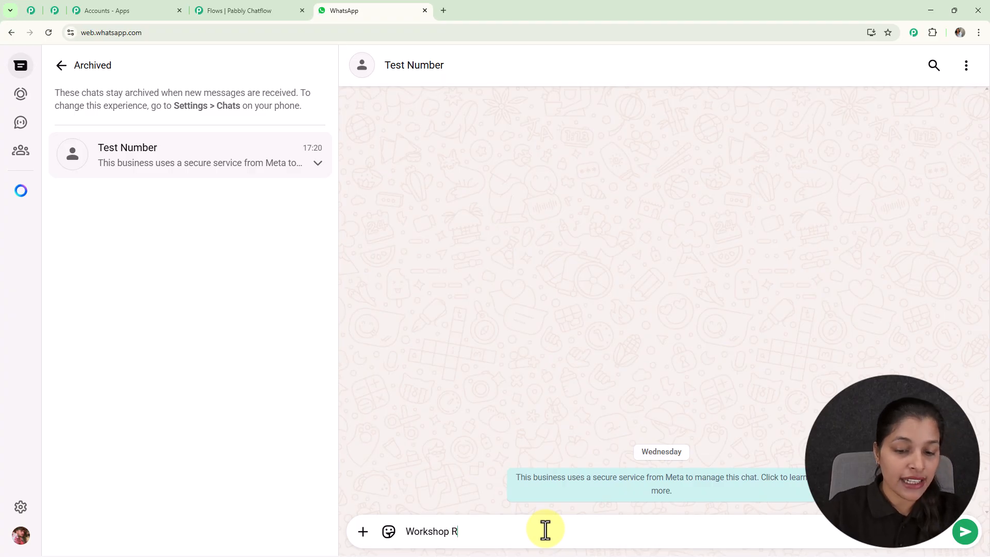
{"action": "type", "text": "egi"}
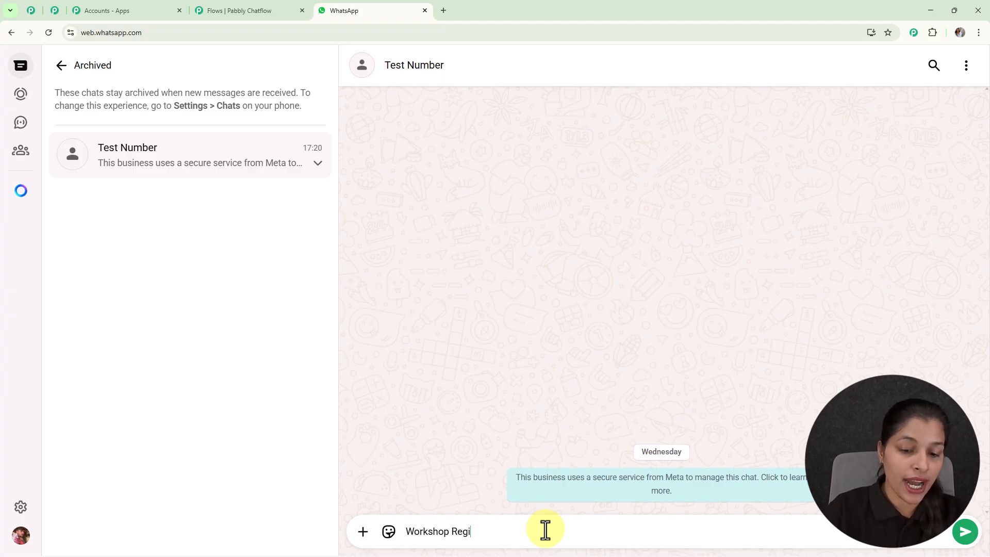
{"action": "type", "text": "stration"}
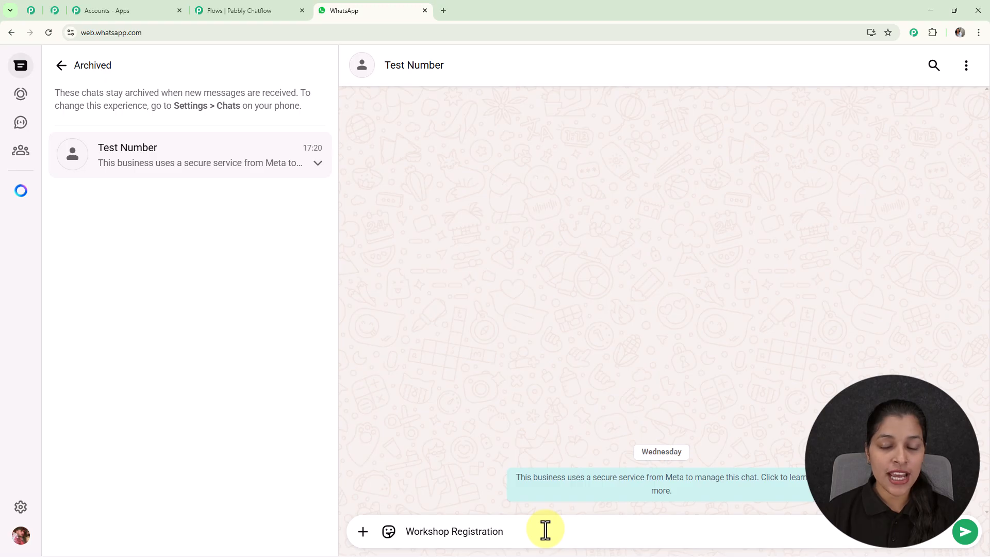
{"action": "key", "text": "Return"}
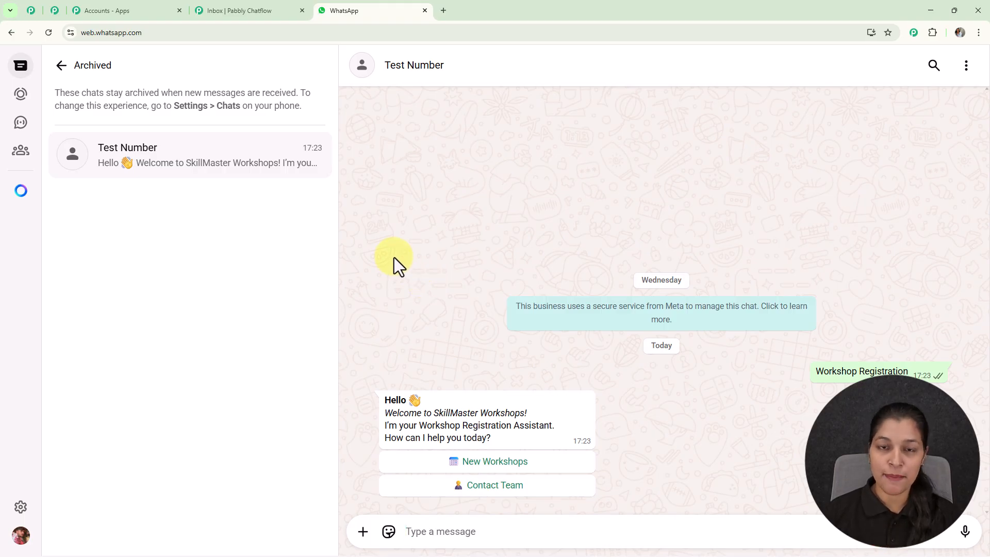
- Choose New Workshops in the chatbot's reply and submit Creative Painting (22 Nov) from the workshop list
{"action": "left_click", "coordinate": [497, 462]}
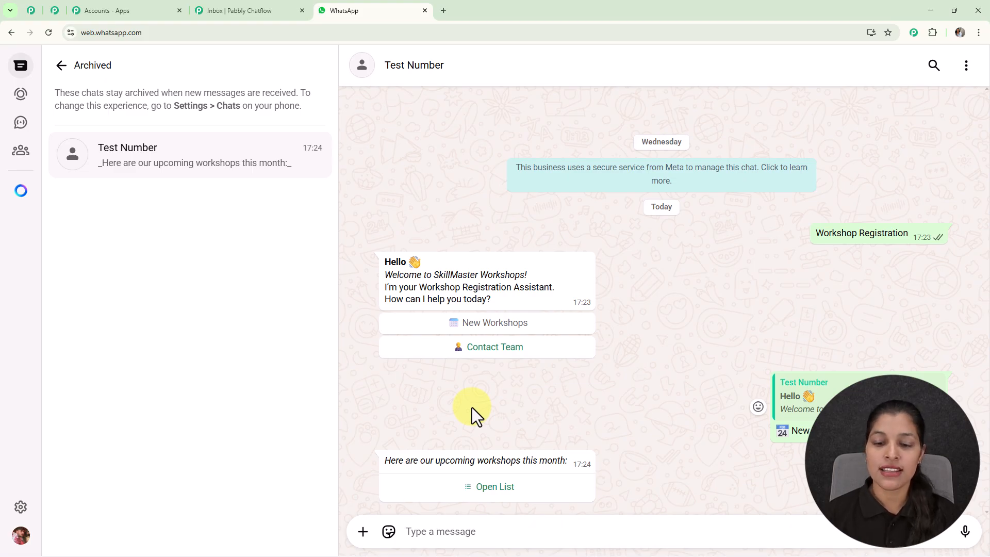
{"action": "left_click", "coordinate": [485, 489]}
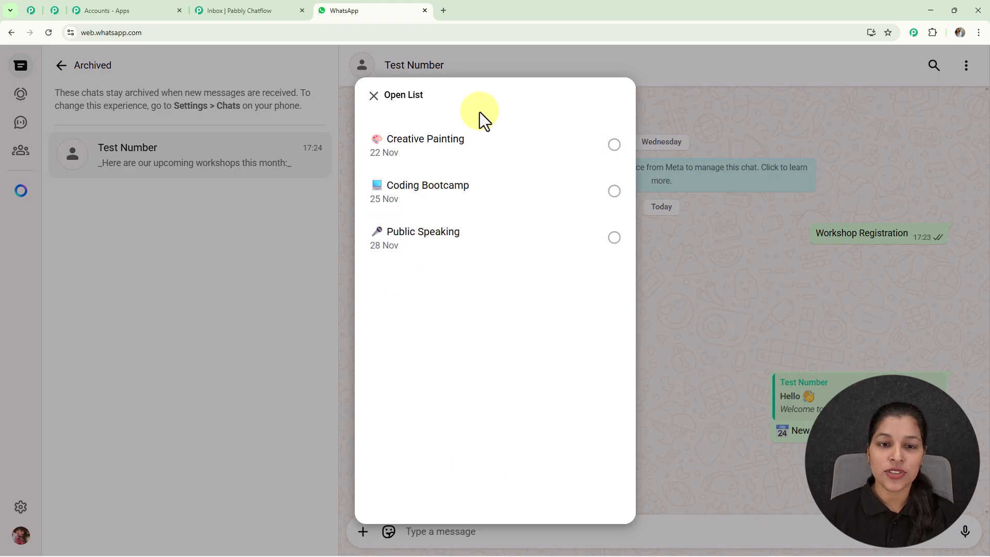
{"action": "left_click", "coordinate": [480, 163]}
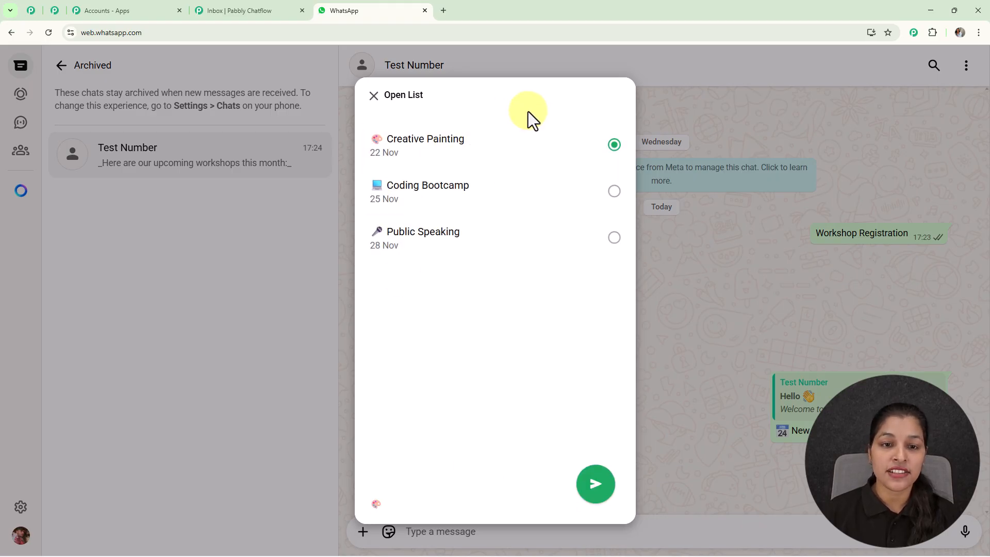
{"action": "left_click", "coordinate": [596, 485]}
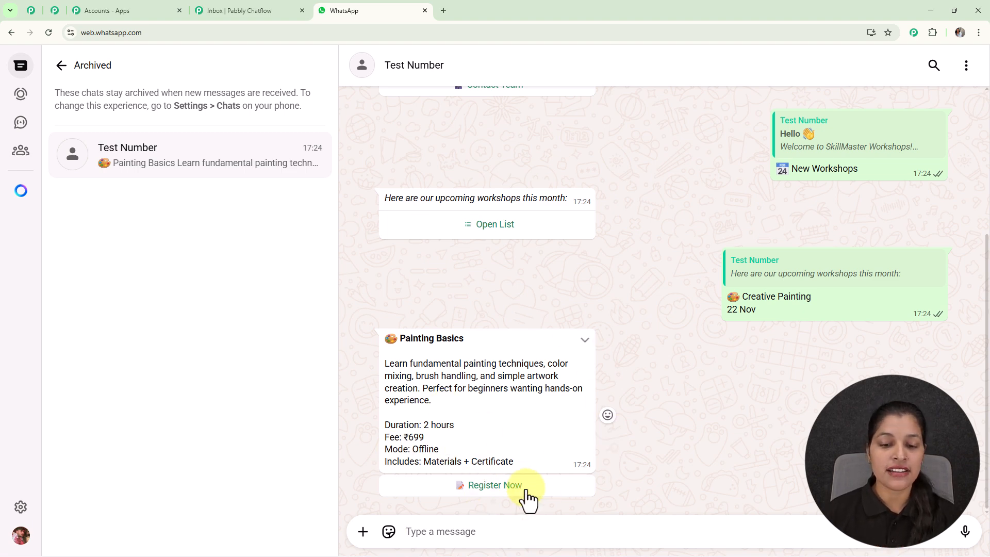
- Start registering for the Painting Basics workshop and send the attendee's full name
{"action": "left_click", "coordinate": [511, 496]}
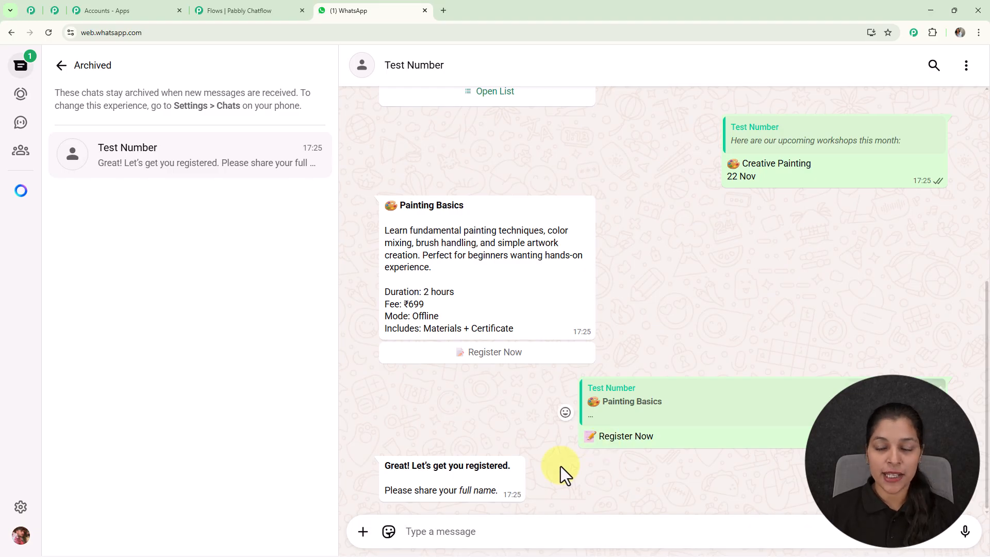
{"action": "left_click", "coordinate": [618, 530]}
{"action": "type", "text": "Demo User"}
{"action": "key", "text": "Return"}
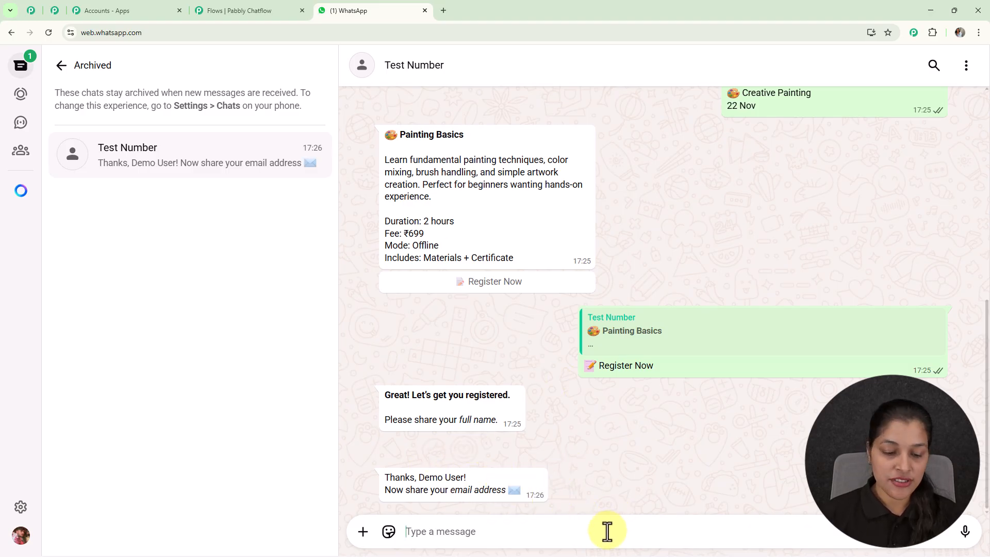
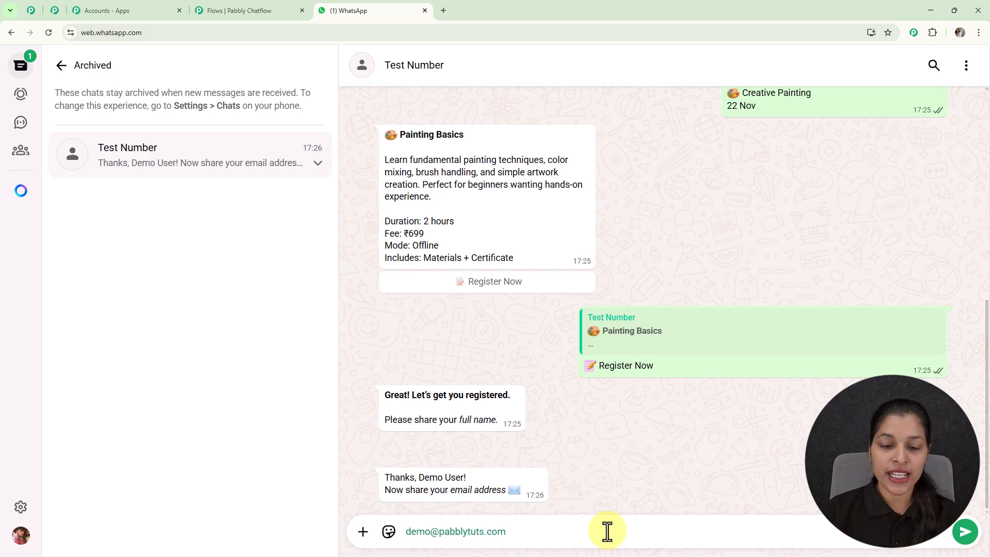
- Reply to the chatbot with the attendee's email address
{"action": "key", "text": "Return"}
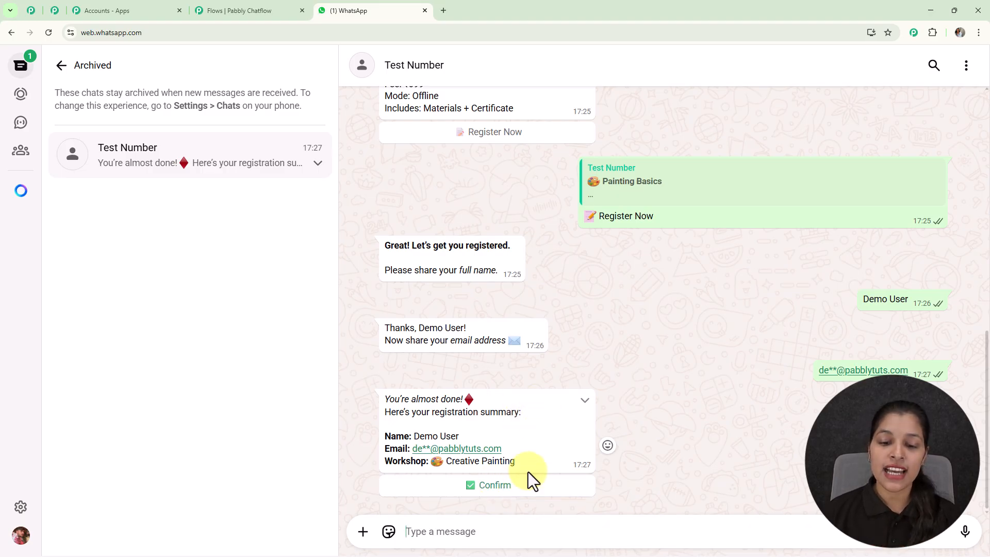
- Confirm the registration summary and choose Contact Team from the chatbot's welcome message
{"action": "left_click", "coordinate": [508, 499]}
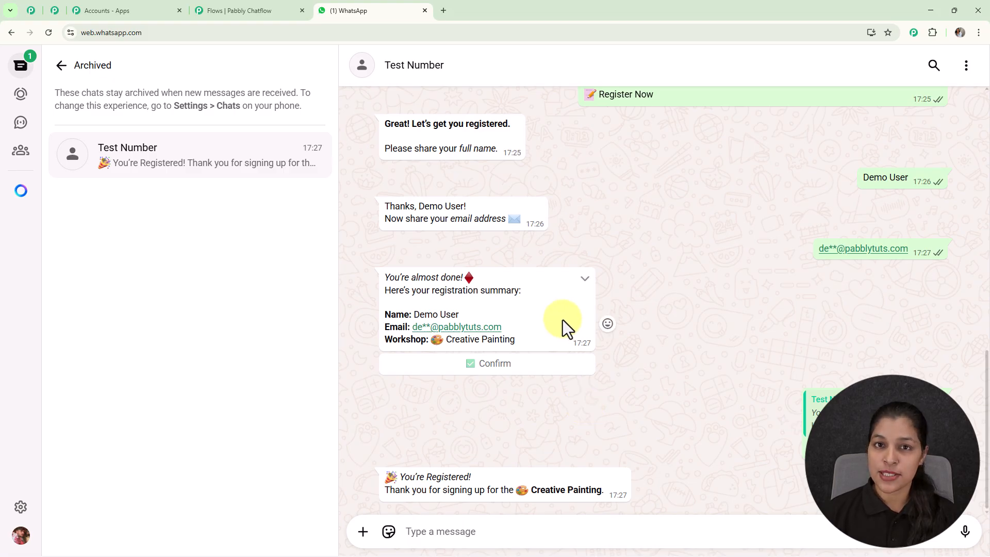
{"action": "scroll", "coordinate": [563, 325], "scroll_direction": "up", "scroll_amount": 10}
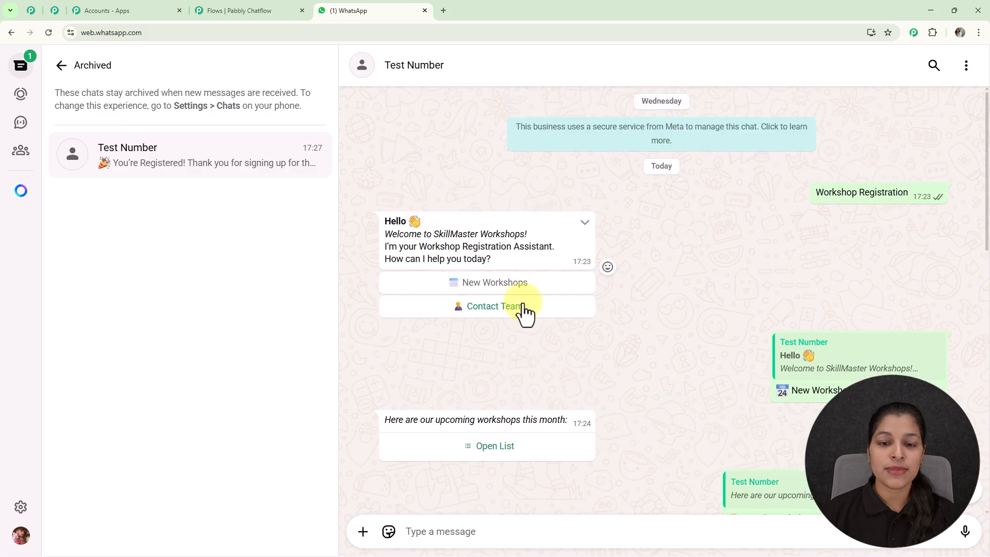
{"action": "left_click", "coordinate": [516, 305]}
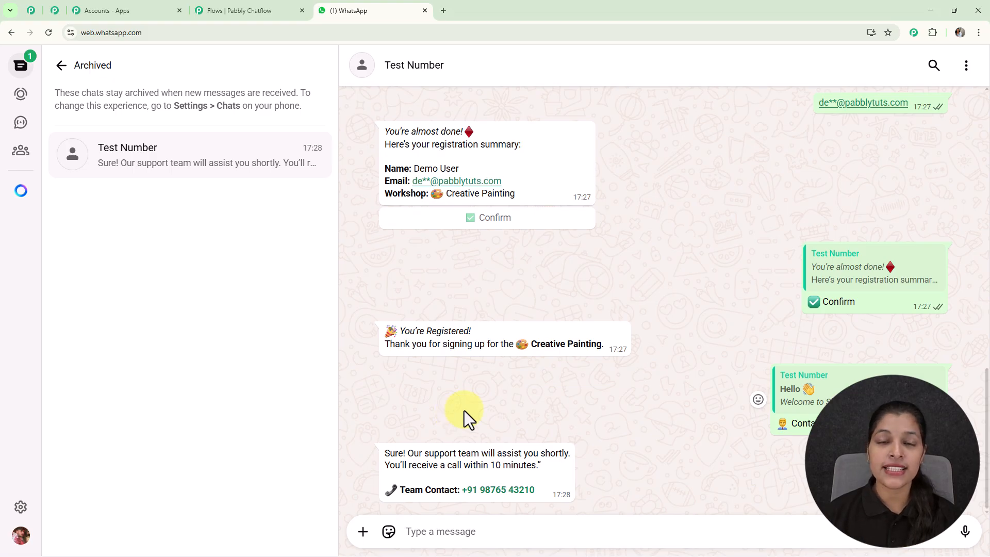
- Load the Pabbly Chatflow page at pabbly.com/chatflow in a new browser tab
{"action": "left_click", "coordinate": [443, 10]}
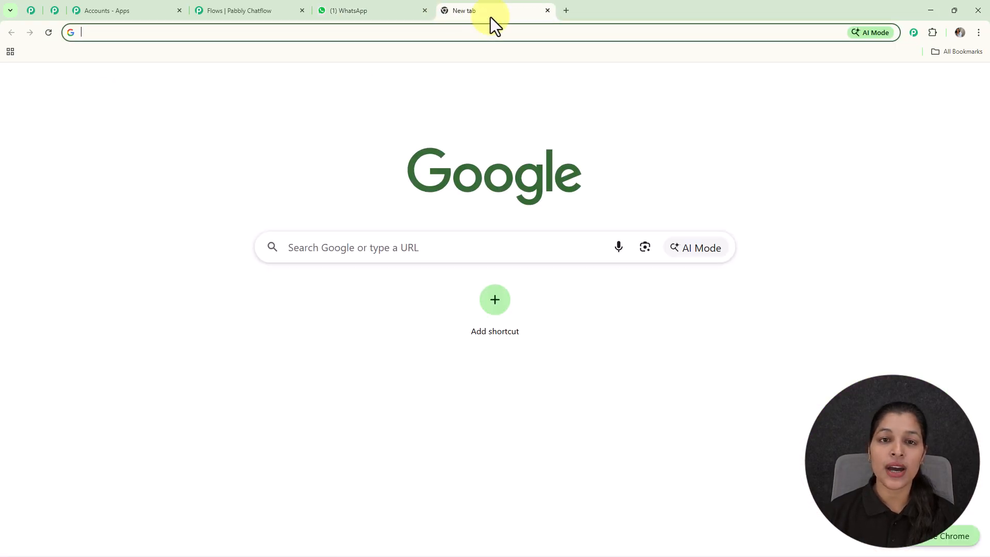
{"action": "left_click", "coordinate": [487, 33]}
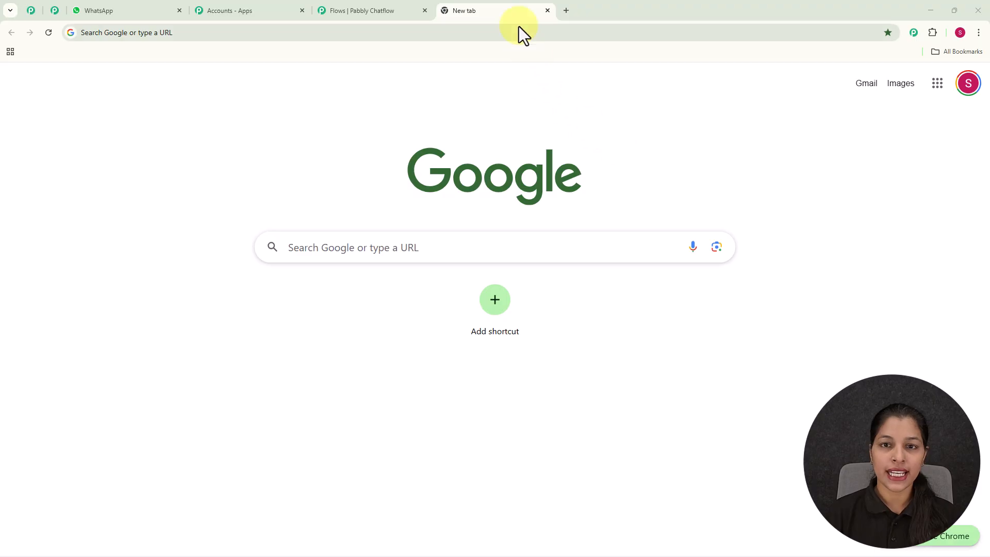
{"action": "left_click", "coordinate": [515, 34]}
{"action": "type", "text": "p"}
{"action": "key", "text": "Right"}
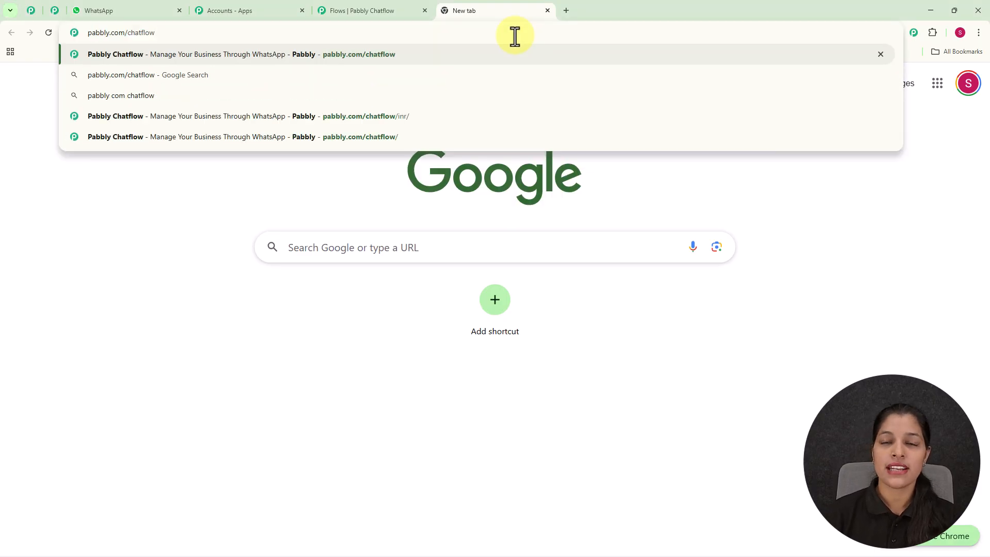
{"action": "key", "text": "Return"}
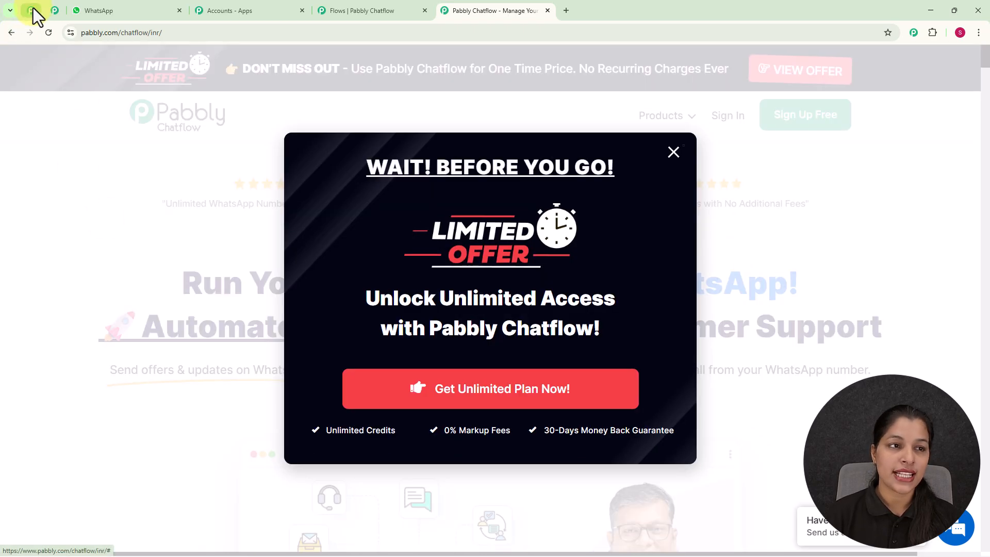
- Look through the Pabbly Community page, including its member benefits and the option to join
{"action": "left_click", "coordinate": [32, 10]}
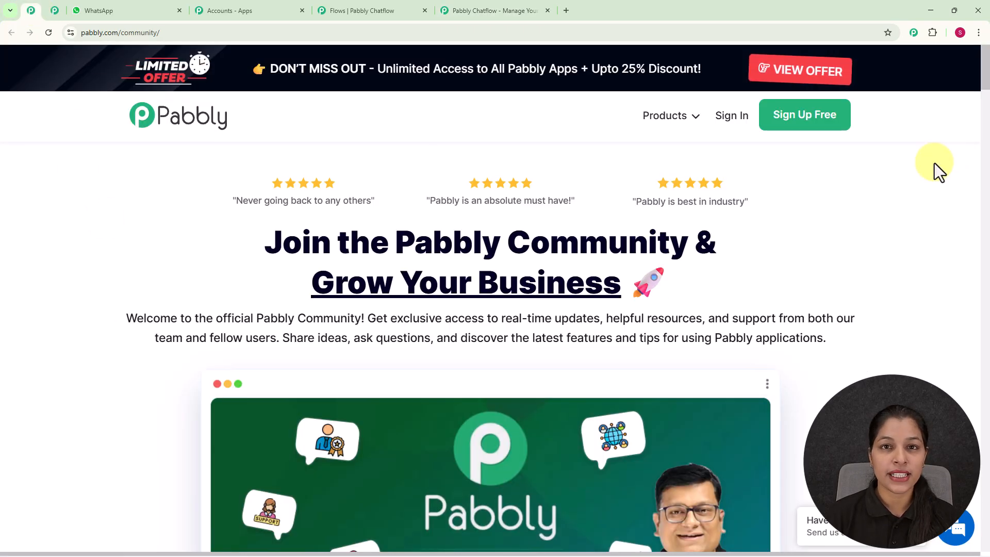
{"action": "scroll", "coordinate": [927, 172], "scroll_direction": "down", "scroll_amount": 7}
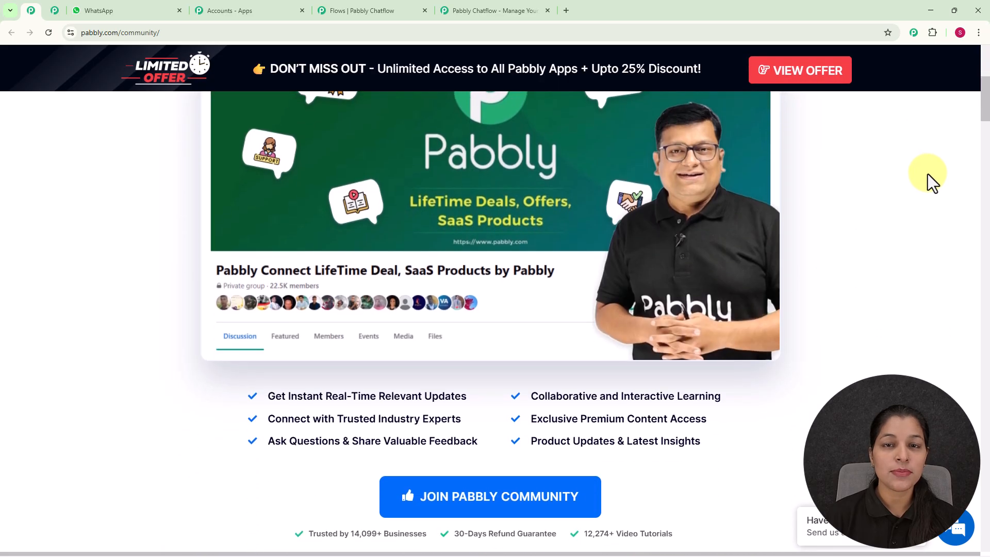
{"action": "scroll", "coordinate": [927, 174], "scroll_direction": "down", "scroll_amount": 1}
{"action": "middle_click", "coordinate": [927, 174]}
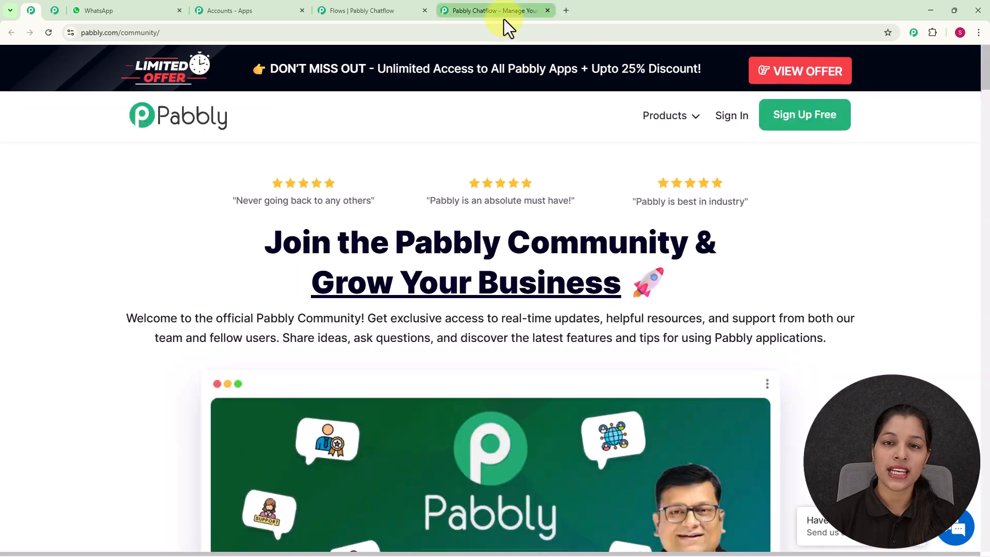
- Return to the Pabbly Chatflow page, dismiss the limited-offer popup and sign in to the Pabbly account
{"action": "left_click", "coordinate": [503, 15]}
{"action": "left_click", "coordinate": [671, 152]}
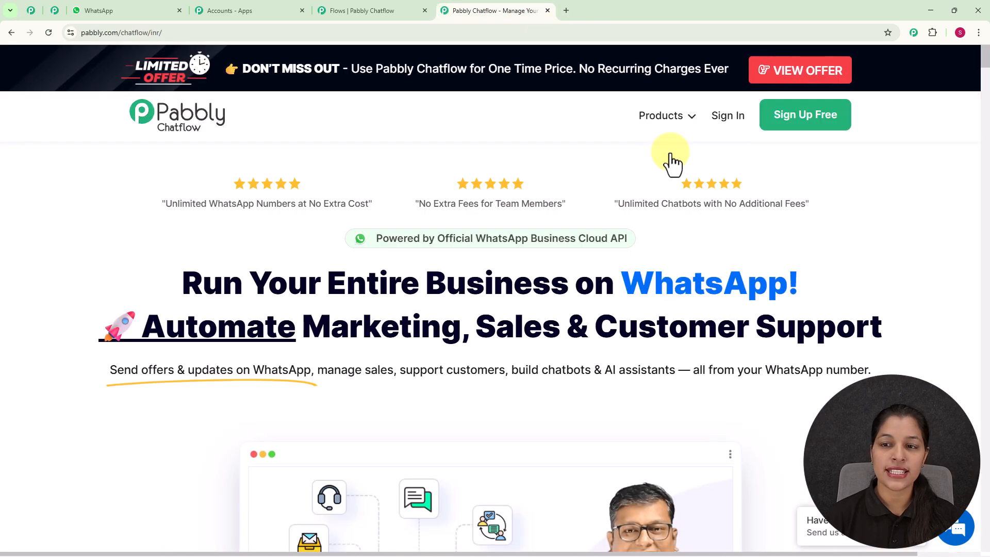
{"action": "left_click", "coordinate": [725, 129]}
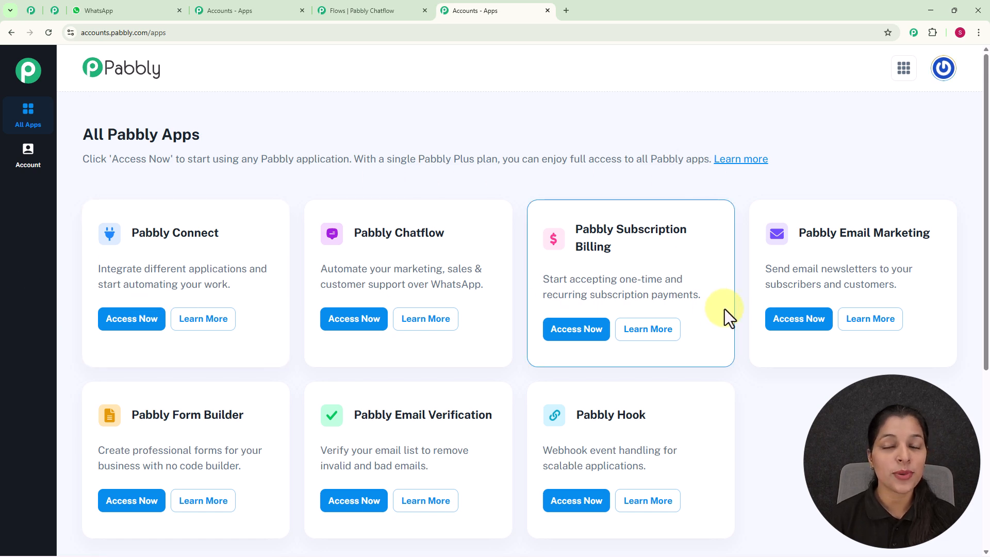
- Look over the available Pabbly apps and access Pabbly Chatflow
{"action": "scroll", "coordinate": [722, 310], "scroll_direction": "down", "scroll_amount": 3}
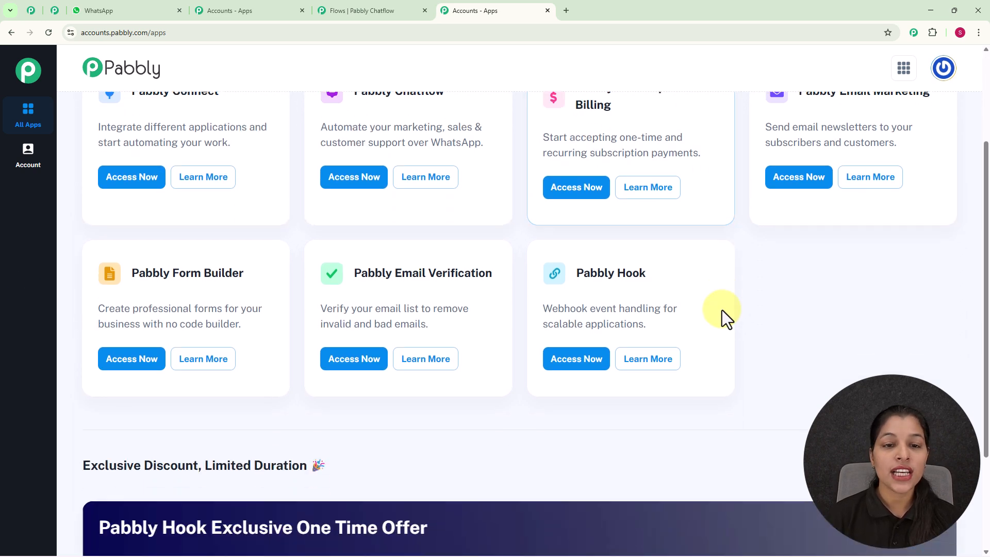
{"action": "scroll", "coordinate": [721, 311], "scroll_direction": "up", "scroll_amount": 1}
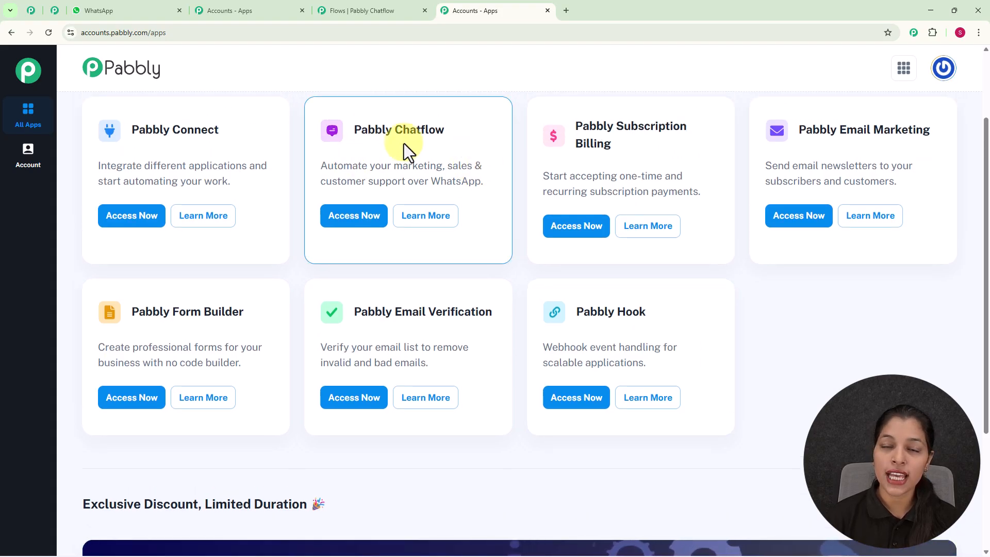
{"action": "left_click", "coordinate": [349, 220]}
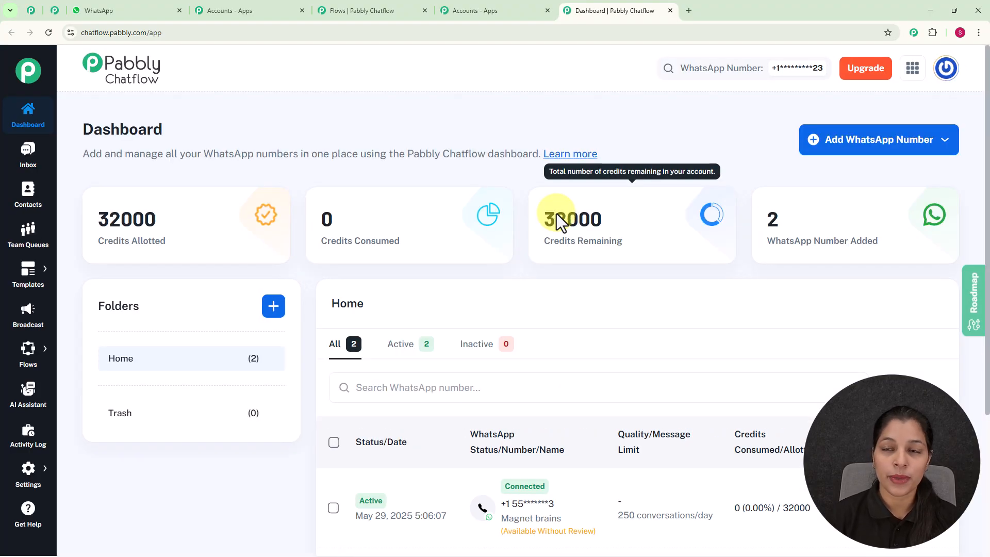
- Review the connected WhatsApp numbers on the dashboard and display the options for adding a WhatsApp number
{"action": "scroll", "coordinate": [556, 213], "scroll_direction": "down", "scroll_amount": 3}
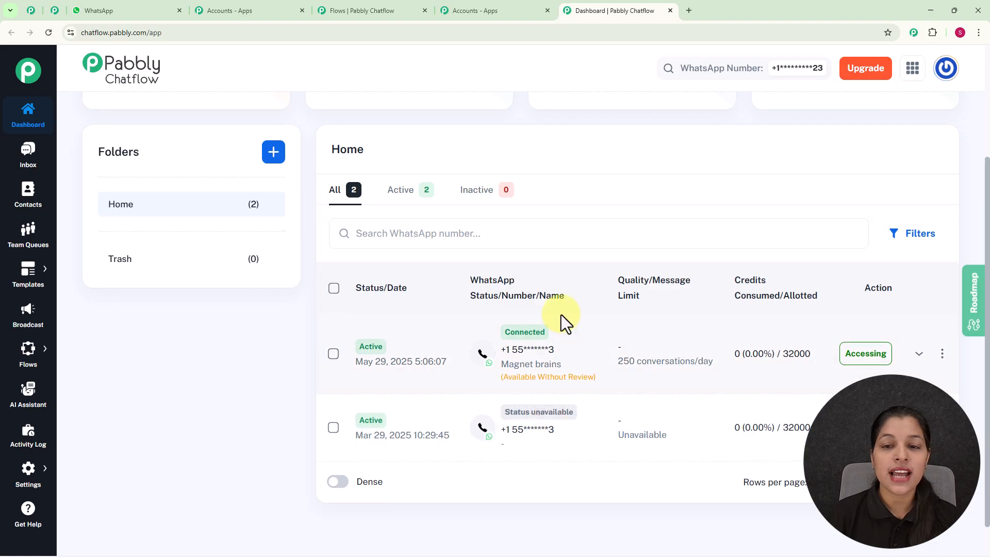
{"action": "scroll", "coordinate": [561, 316], "scroll_direction": "up", "scroll_amount": 3}
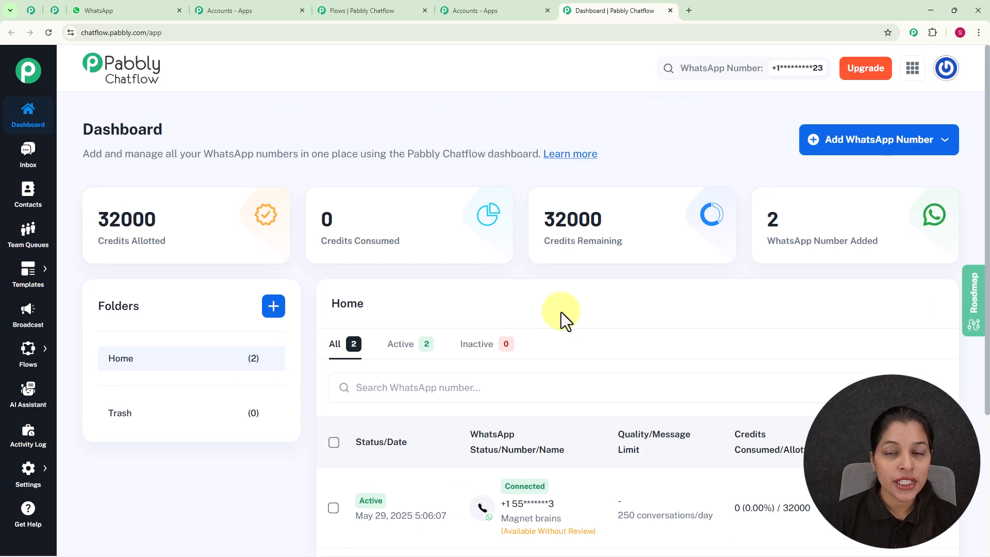
{"action": "left_click", "coordinate": [837, 139]}
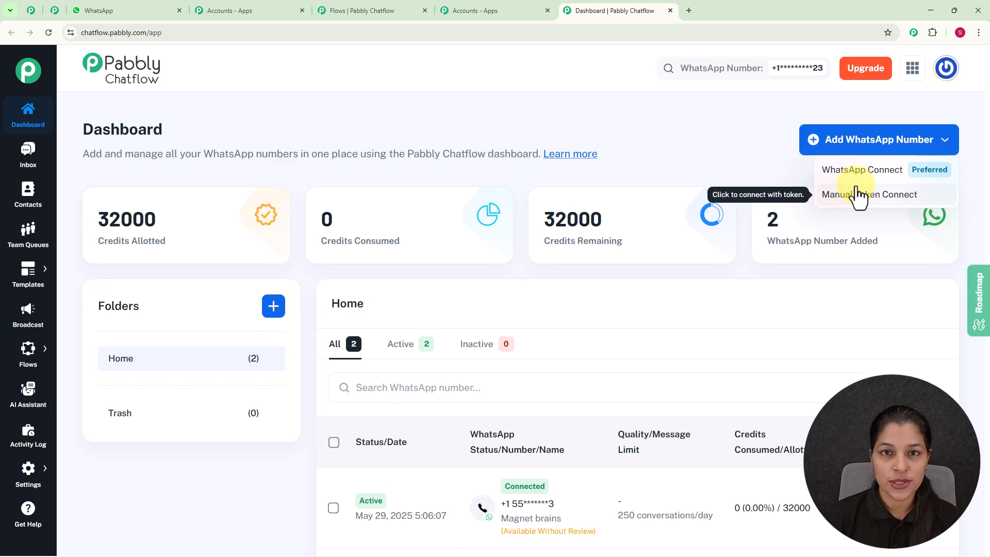
- Create a new flow in the Flow Builder and name it "WhatsApp Chatbot for Your Workshop Registrations"
{"action": "left_click", "coordinate": [690, 148]}
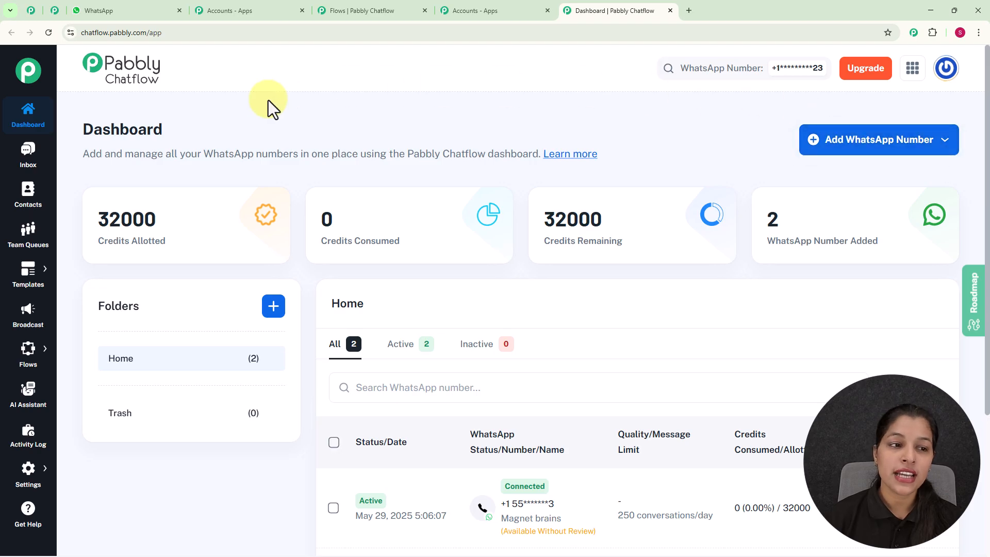
{"action": "left_click", "coordinate": [28, 480]}
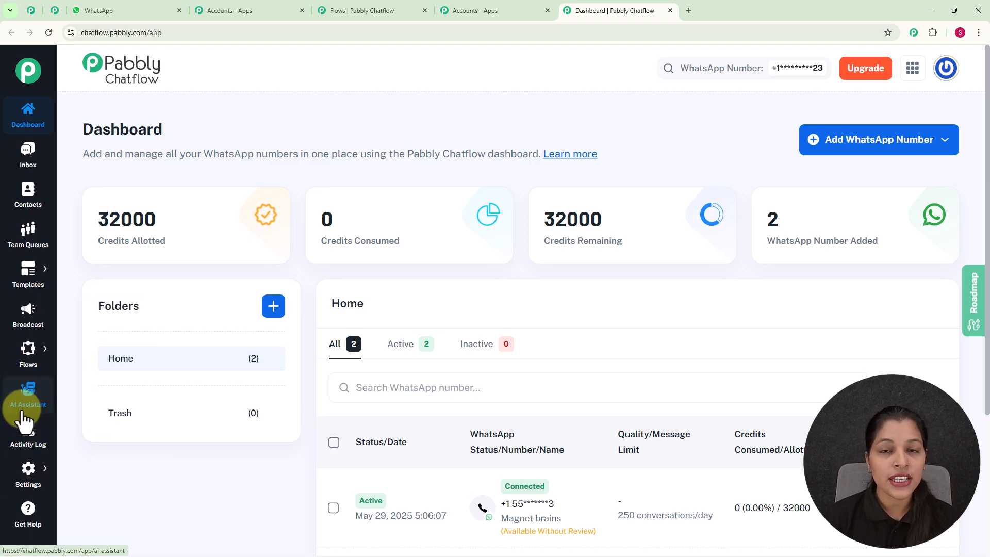
{"action": "mouse_move", "coordinate": [30, 361]}
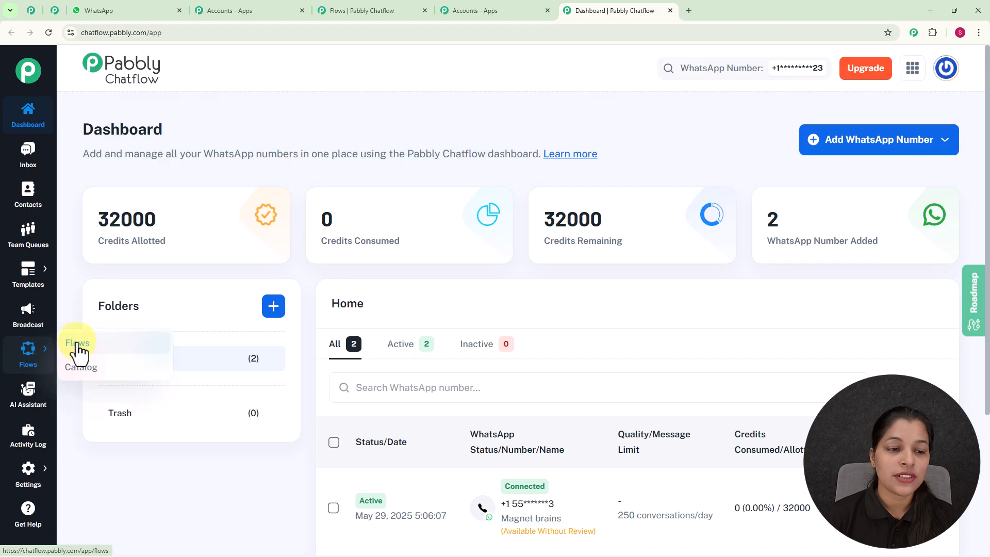
{"action": "left_click", "coordinate": [78, 343]}
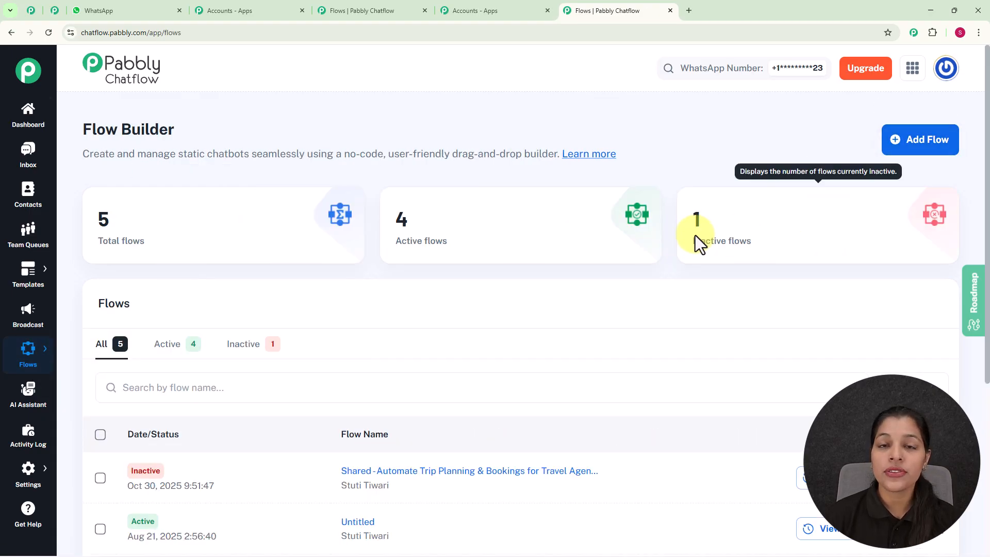
{"action": "left_click", "coordinate": [895, 142]}
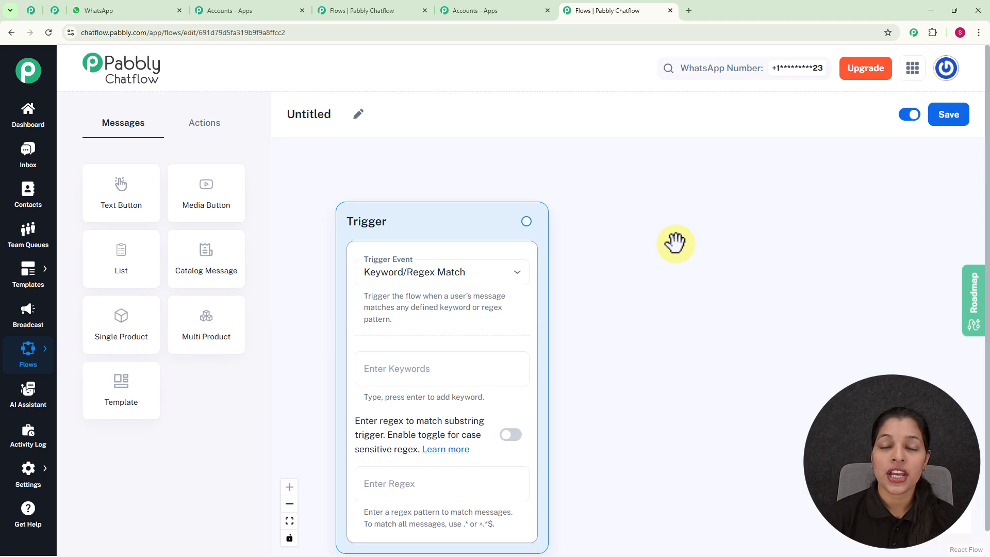
{"action": "left_click", "coordinate": [358, 115]}
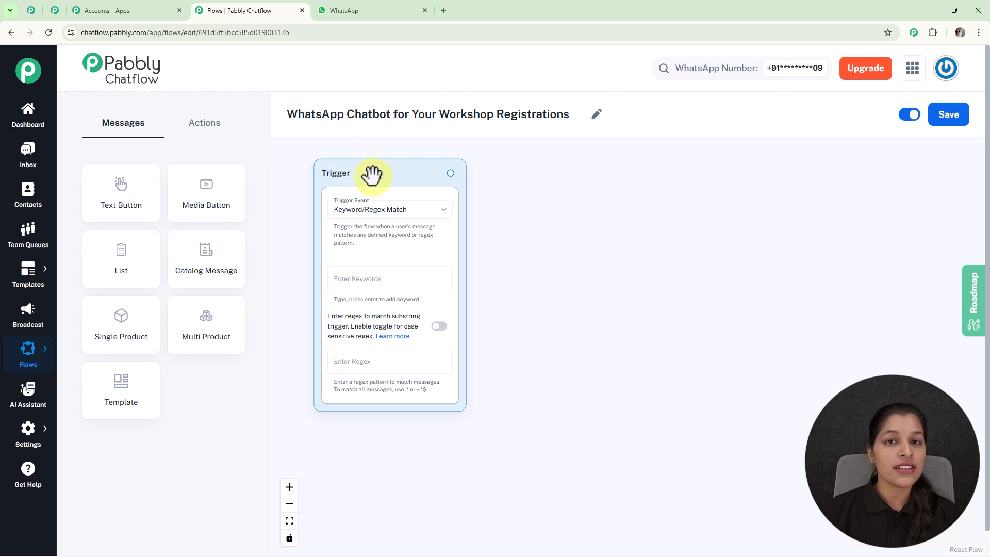
- Check the available trigger events, keep Keyword/Regex Match, and add "Workshop Registration" as the trigger keyword
{"action": "left_click", "coordinate": [398, 213]}
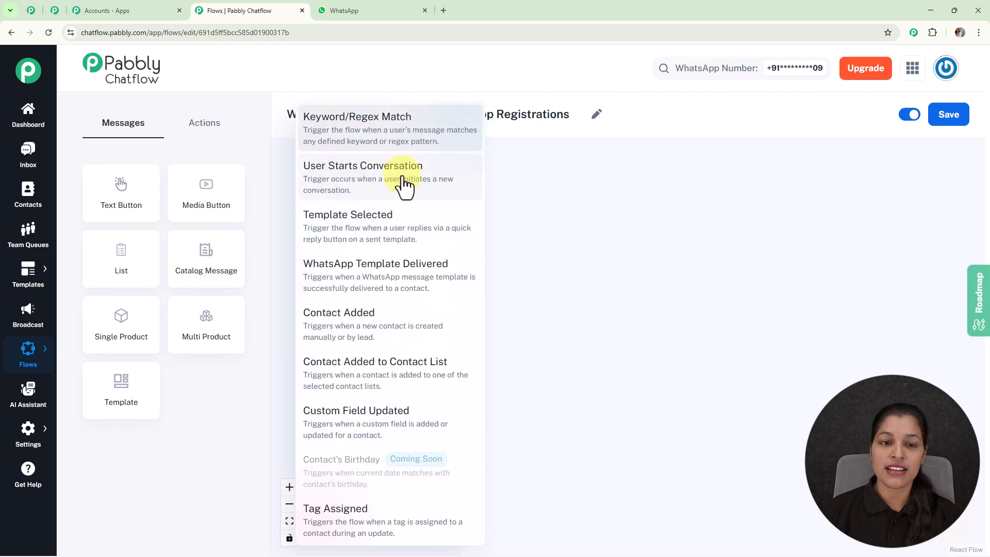
{"action": "left_click", "coordinate": [550, 248]}
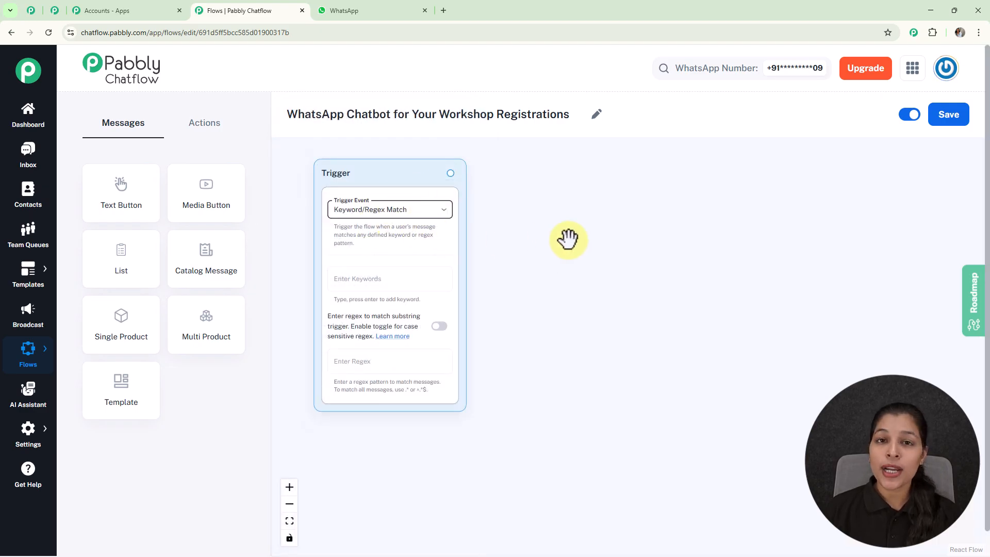
{"action": "scroll", "coordinate": [537, 234], "scroll_direction": "up", "scroll_amount": 2}
{"action": "left_click_drag", "start_coordinate": [536, 242], "coordinate": [634, 244]}
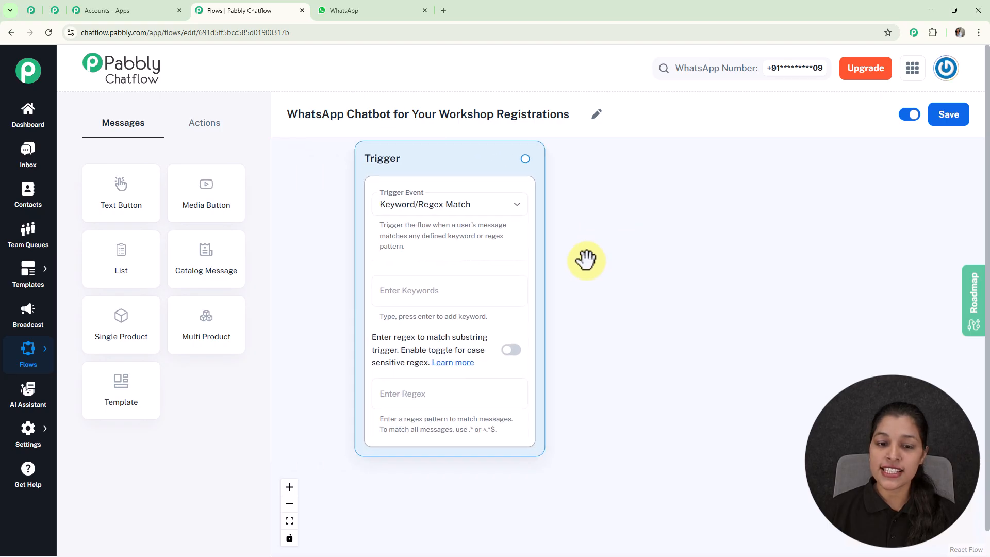
{"action": "scroll", "coordinate": [589, 258], "scroll_direction": "up", "scroll_amount": 1}
{"action": "left_click", "coordinate": [489, 281]}
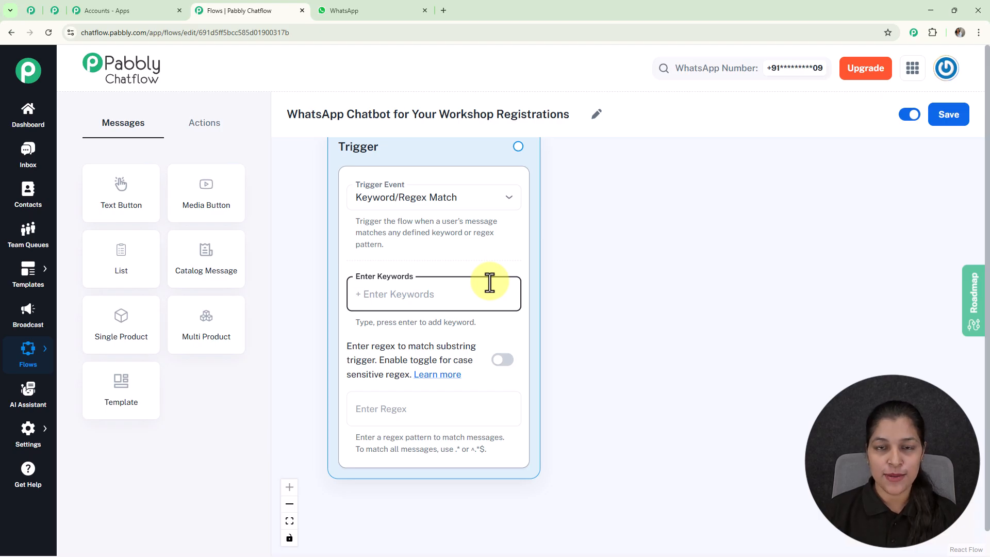
{"action": "type", "text": "Workshop Reg"}
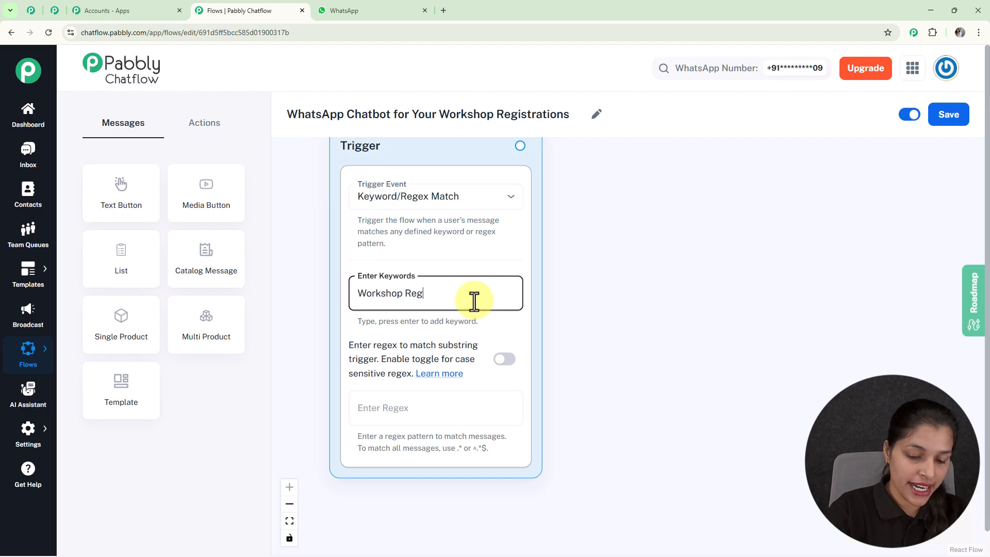
{"action": "type", "text": "istration"}
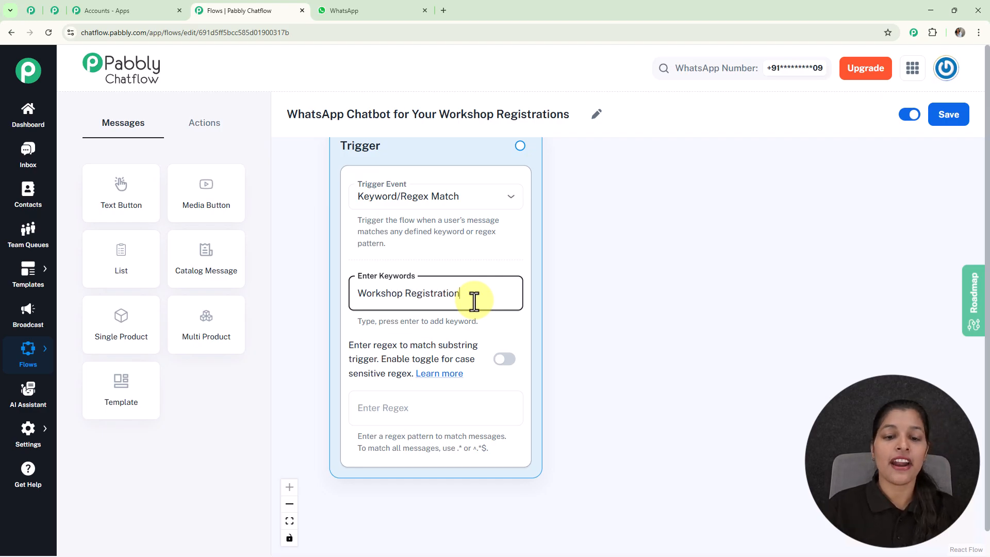
{"action": "key", "text": "Return"}
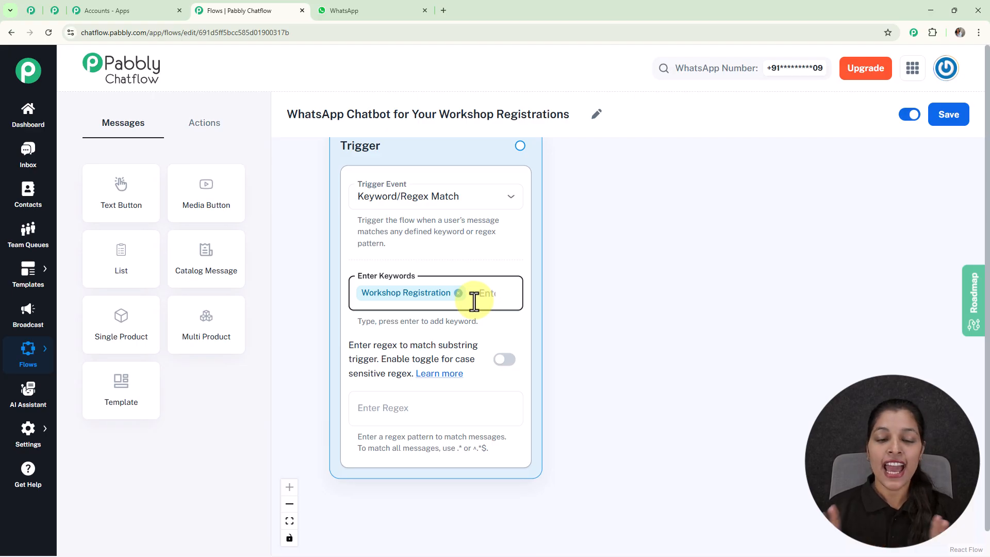
- Try [\s\S] as the trigger's regex pattern and clear the field again
{"action": "left_click", "coordinate": [433, 407]}
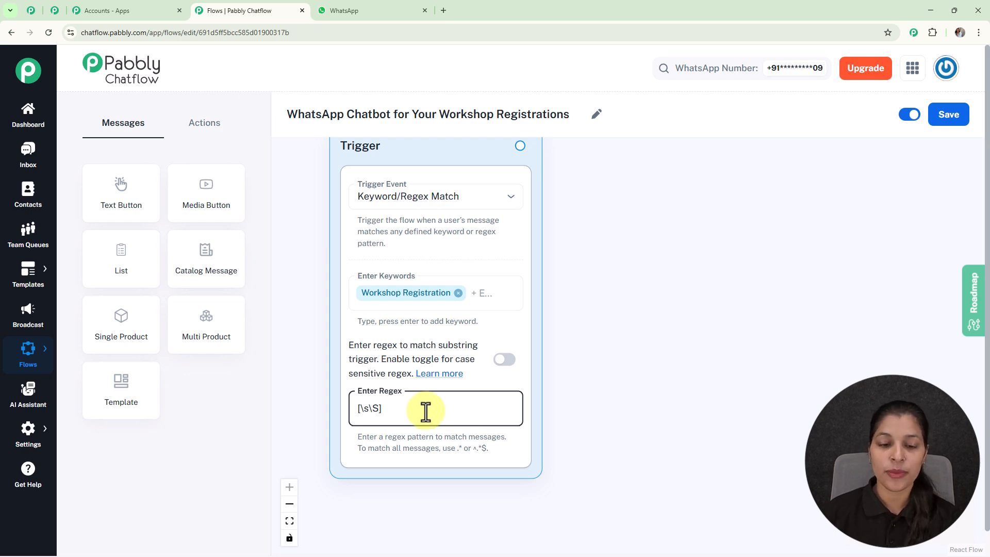
{"action": "scroll", "coordinate": [552, 287], "scroll_direction": "down", "scroll_amount": 1}
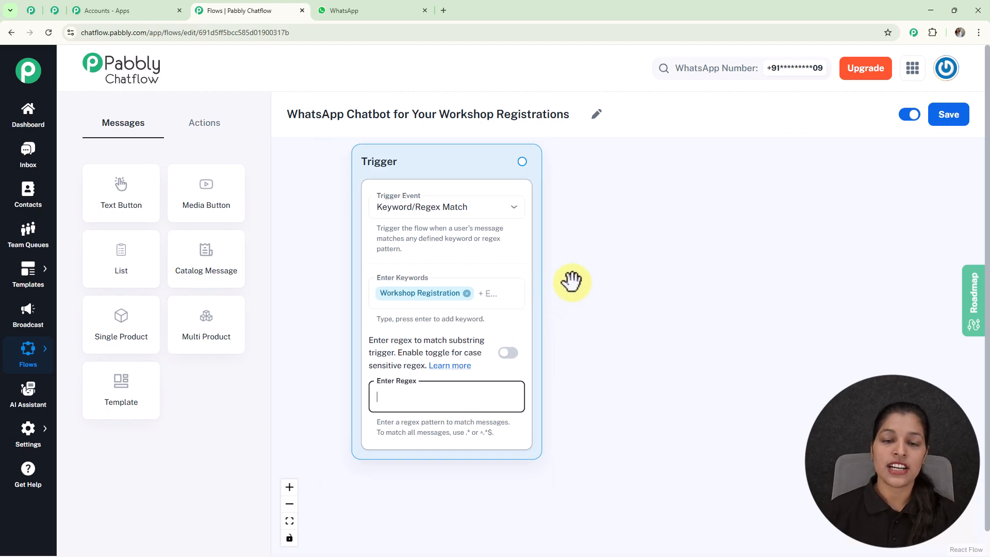
{"action": "left_click_drag", "start_coordinate": [568, 287], "coordinate": [557, 294]}
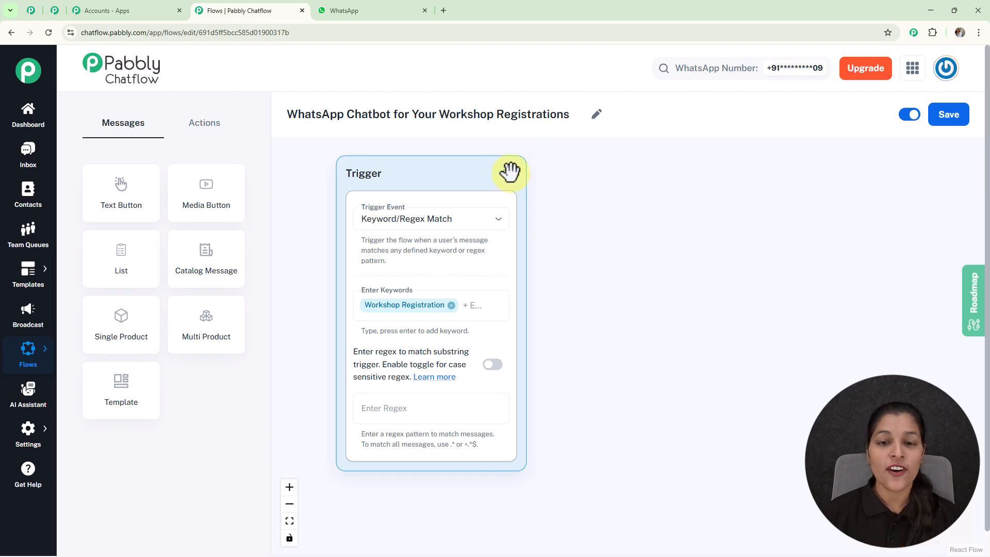
- Connect a Text Button message to the trigger and insert the greeting ending "I'm your Workshop Registration Assistant. How can I help you today?"
{"action": "left_click_drag", "start_coordinate": [506, 173], "coordinate": [605, 227]}
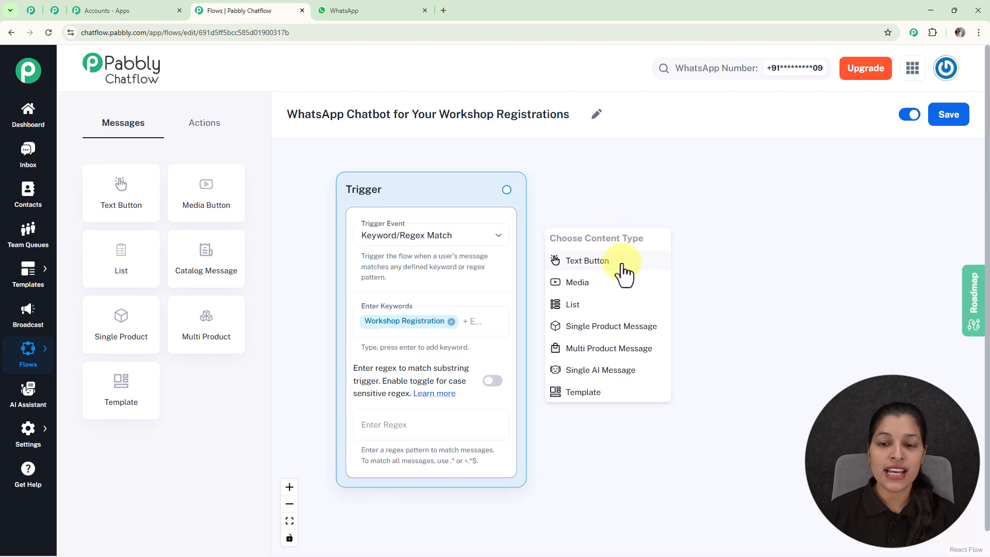
{"action": "left_click", "coordinate": [623, 267]}
{"action": "left_click_drag", "start_coordinate": [625, 269], "coordinate": [649, 219]}
{"action": "left_click", "coordinate": [658, 265]}
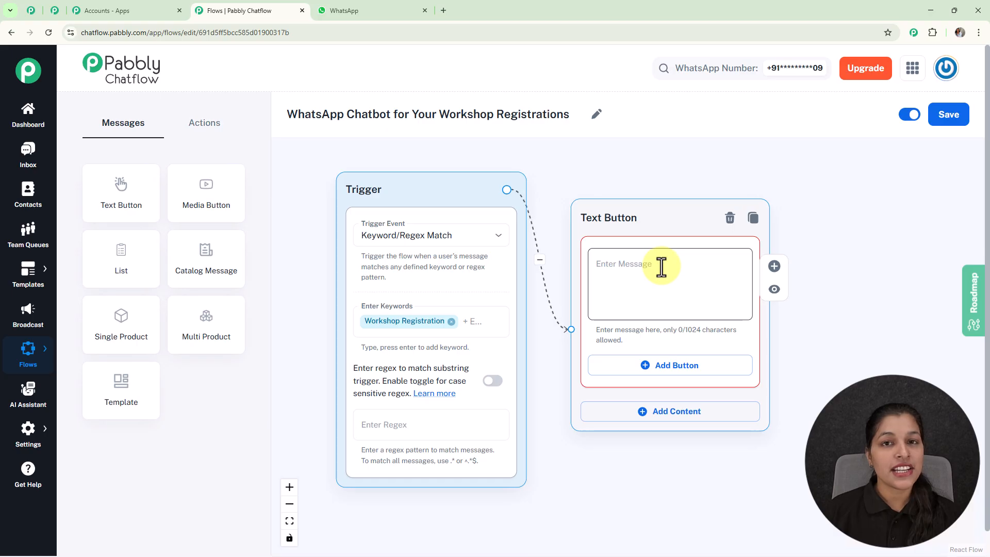
{"action": "key", "text": "ctrl+v"}
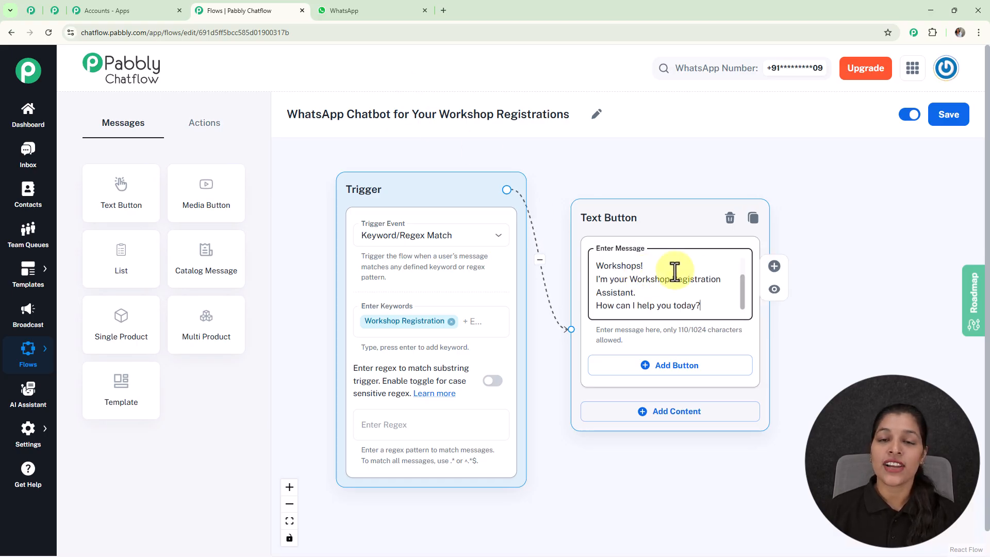
- Add two reply buttons to the greeting message, labelled "New Workshops" and "Contact Team" with their emojis
{"action": "scroll", "coordinate": [675, 272], "scroll_direction": "down", "scroll_amount": 2}
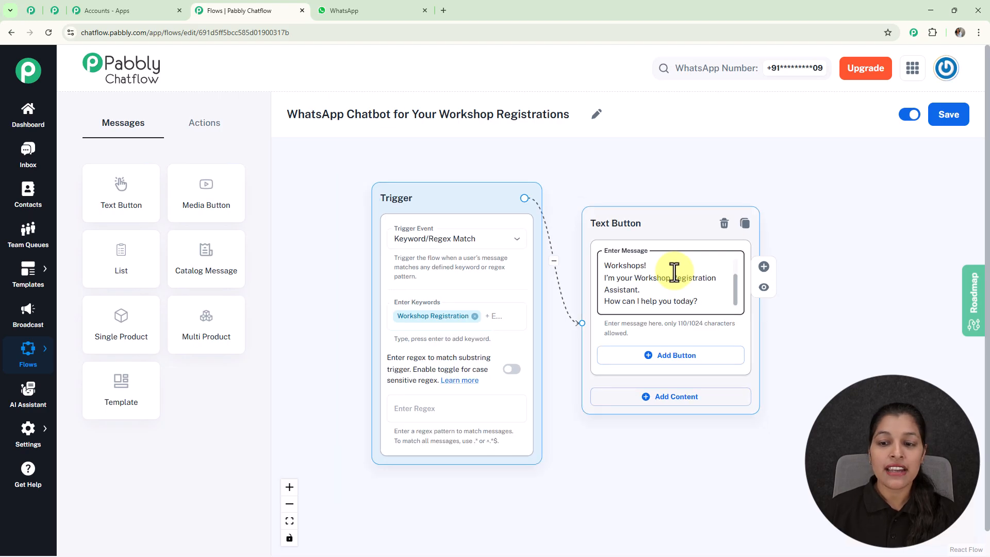
{"action": "left_click_drag", "start_coordinate": [821, 252], "coordinate": [714, 206]}
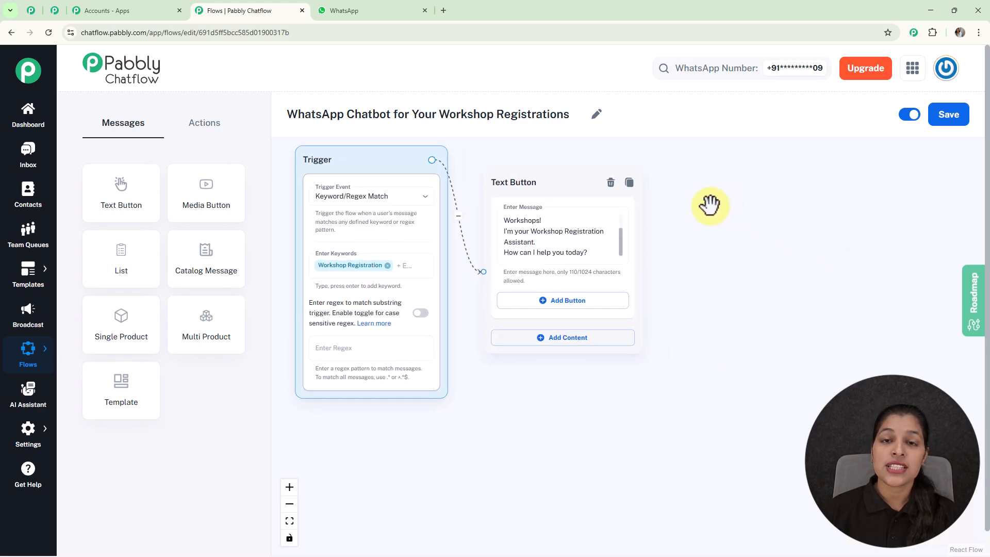
{"action": "left_click", "coordinate": [553, 304]}
{"action": "left_click_drag", "start_coordinate": [539, 173], "coordinate": [542, 159]}
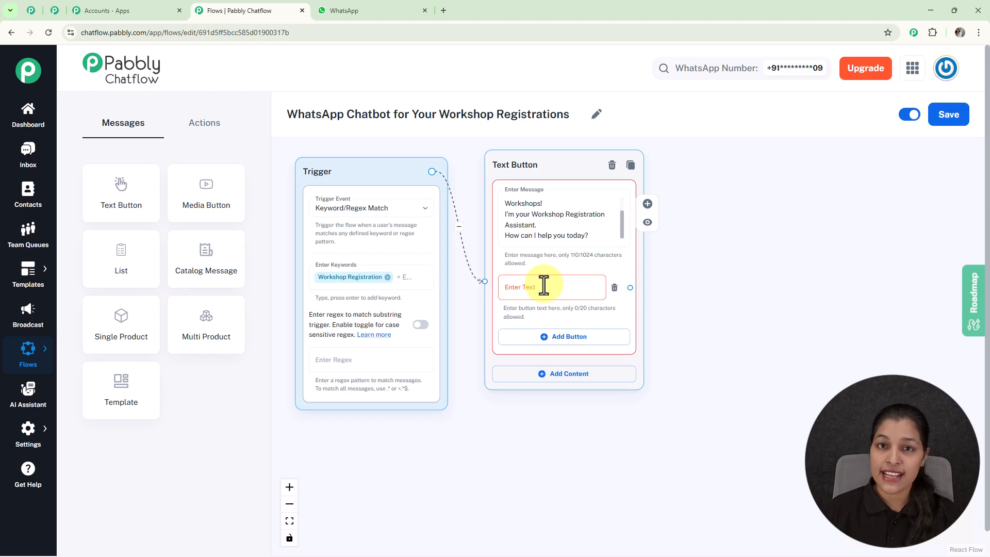
{"action": "left_click", "coordinate": [528, 283]}
{"action": "type", "text": "📅 New Workshops"}
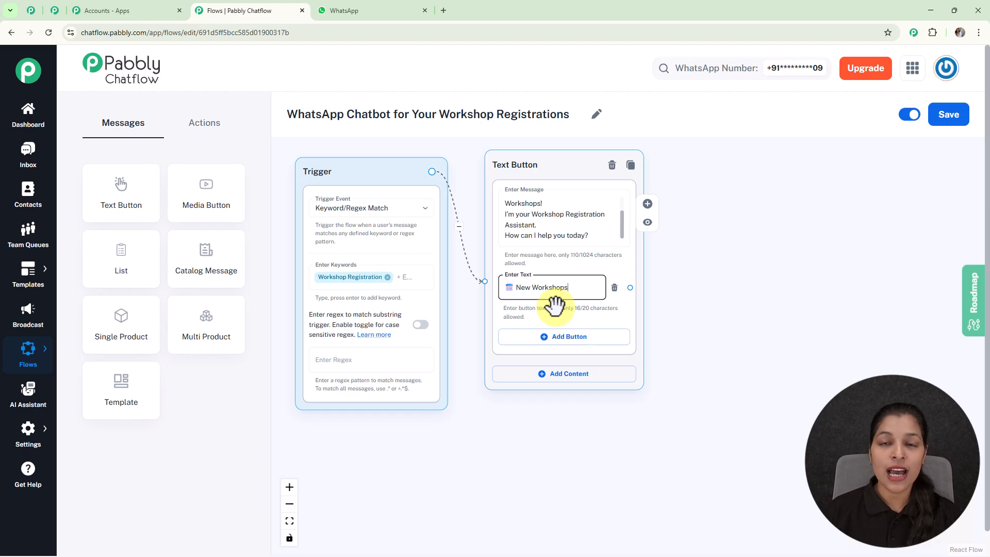
{"action": "left_click", "coordinate": [560, 338]}
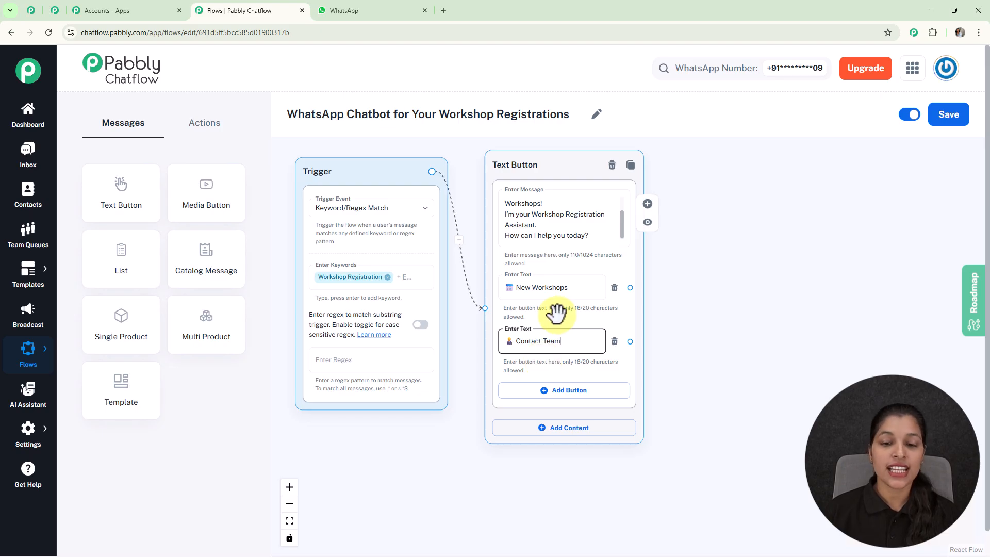
{"action": "left_click", "coordinate": [746, 358]}
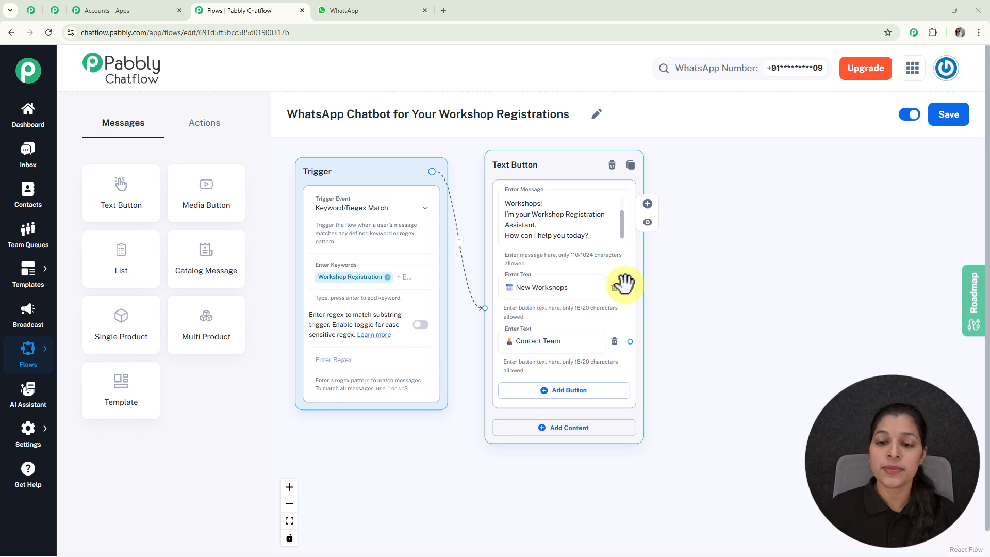
- Connect a List message to the New Workshops button and position it beside the Text Button message
{"action": "left_click_drag", "start_coordinate": [630, 287], "coordinate": [728, 266]}
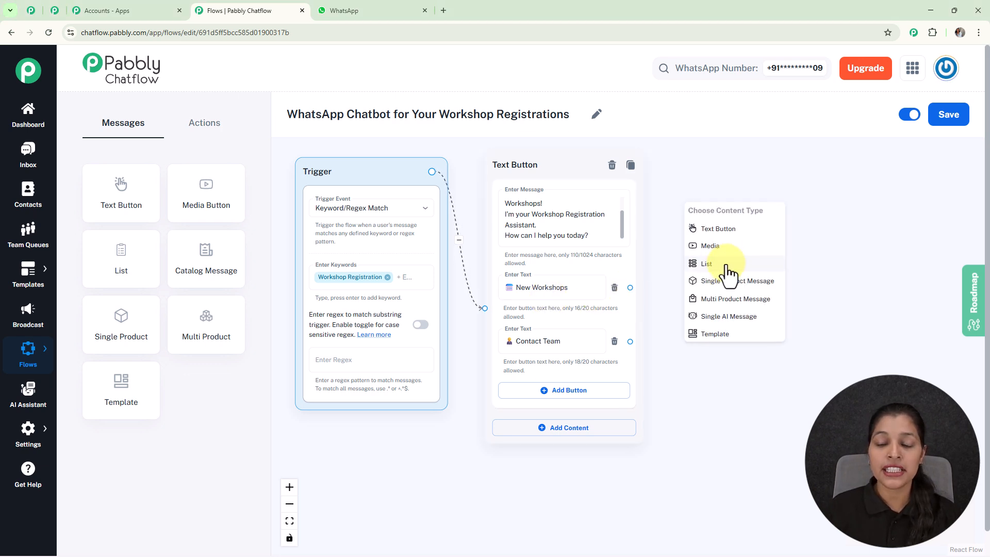
{"action": "scroll", "coordinate": [728, 267], "scroll_direction": "up", "scroll_amount": 3}
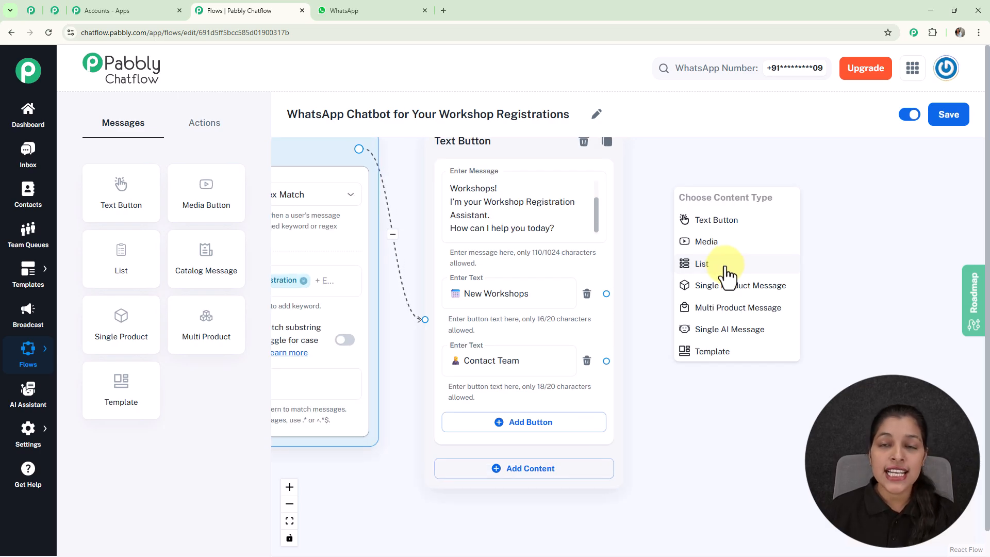
{"action": "left_click", "coordinate": [727, 267]}
{"action": "scroll", "coordinate": [725, 266], "scroll_direction": "down", "scroll_amount": 5}
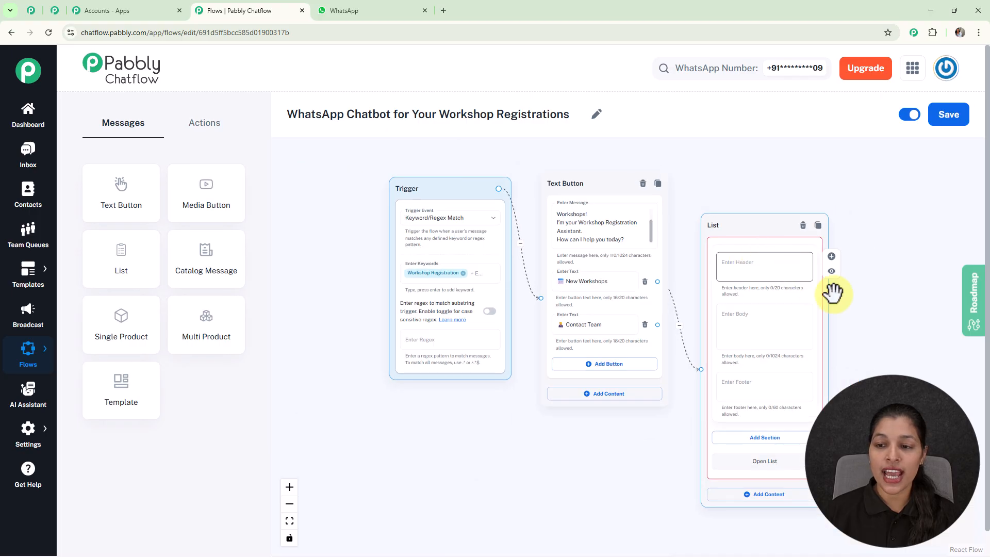
{"action": "left_click_drag", "start_coordinate": [731, 222], "coordinate": [720, 162]}
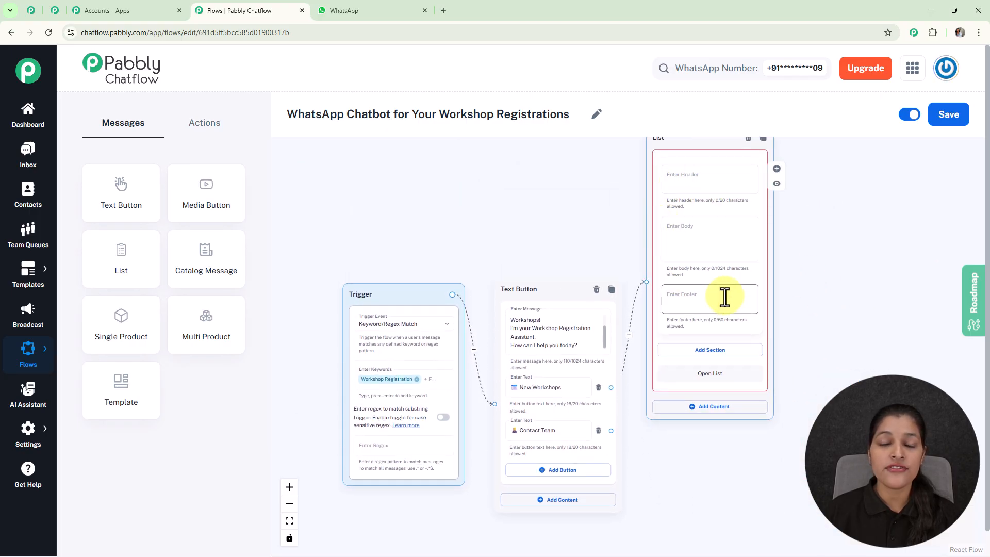
- Set the List message's body to "Here are our upcoming workshops this month:"
{"action": "scroll", "coordinate": [725, 296], "scroll_direction": "up", "scroll_amount": 3}
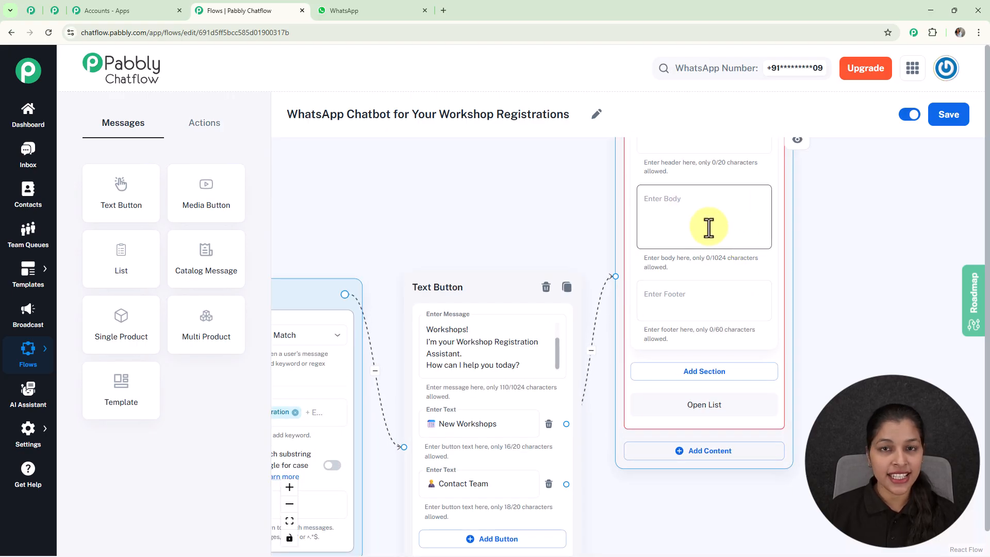
{"action": "left_click", "coordinate": [709, 228]}
{"action": "type", "text": "Here are our upcoming workshops this month:"}
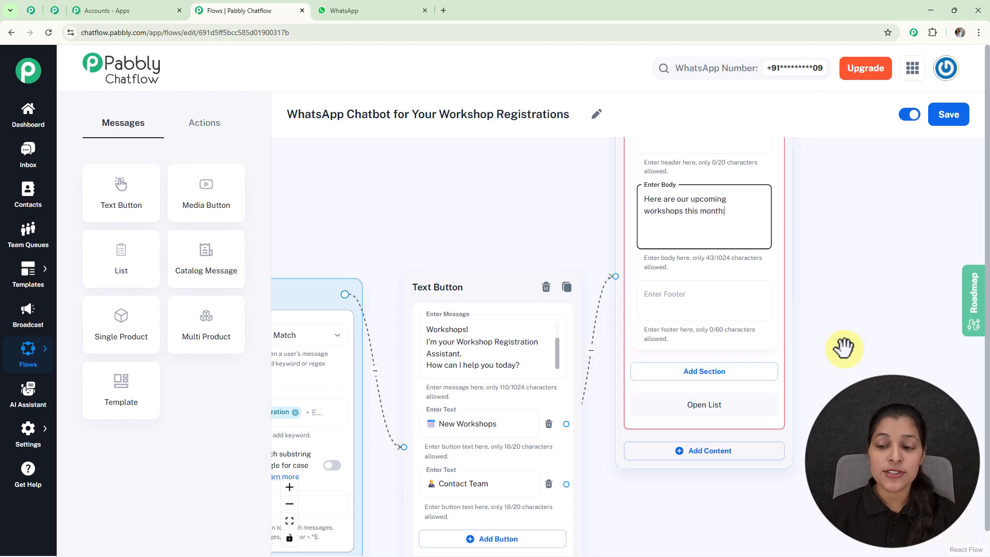
- Add a section to the List message and title it "Workshop"
{"action": "scroll", "coordinate": [832, 338], "scroll_direction": "down", "scroll_amount": 3}
{"action": "left_click", "coordinate": [689, 306]}
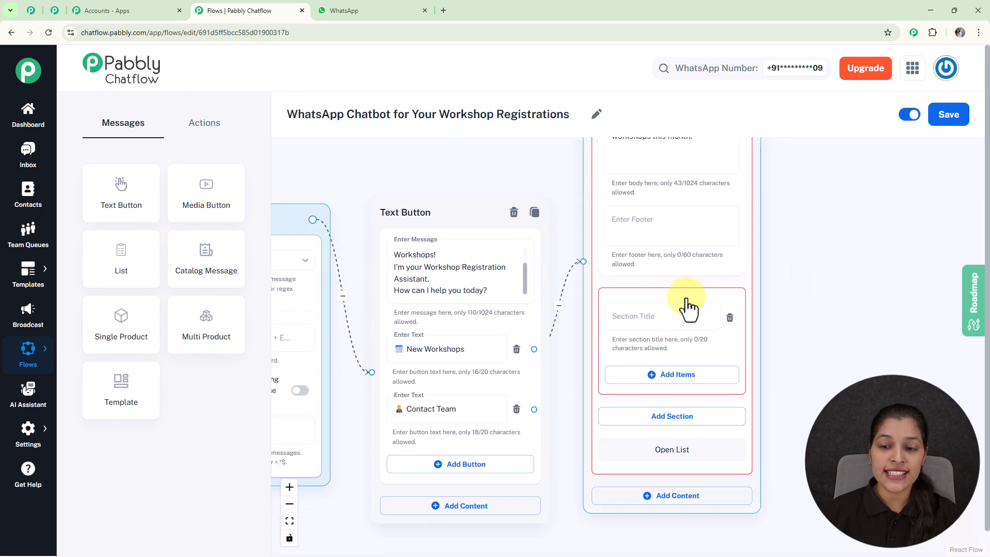
{"action": "scroll", "coordinate": [689, 314], "scroll_direction": "up", "scroll_amount": 2}
{"action": "left_click", "coordinate": [665, 319]}
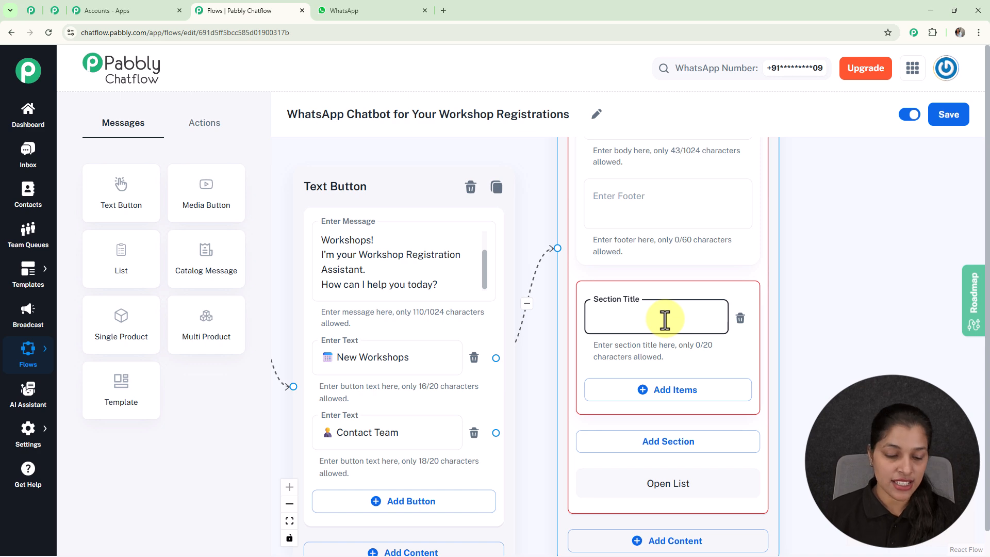
{"action": "type", "text": "Workshop"}
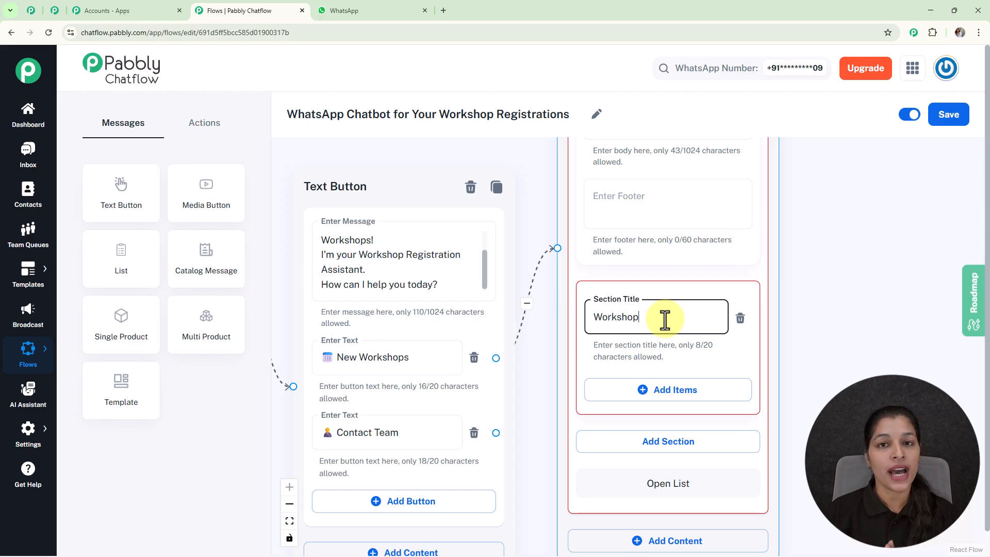
- Add an item to the Workshop section titled "Creative Painting" with its emoji and the description "22 Nov"
{"action": "left_click", "coordinate": [660, 395]}
{"action": "scroll", "coordinate": [812, 390], "scroll_direction": "down", "scroll_amount": 2}
{"action": "left_click_drag", "start_coordinate": [810, 390], "coordinate": [736, 254]}
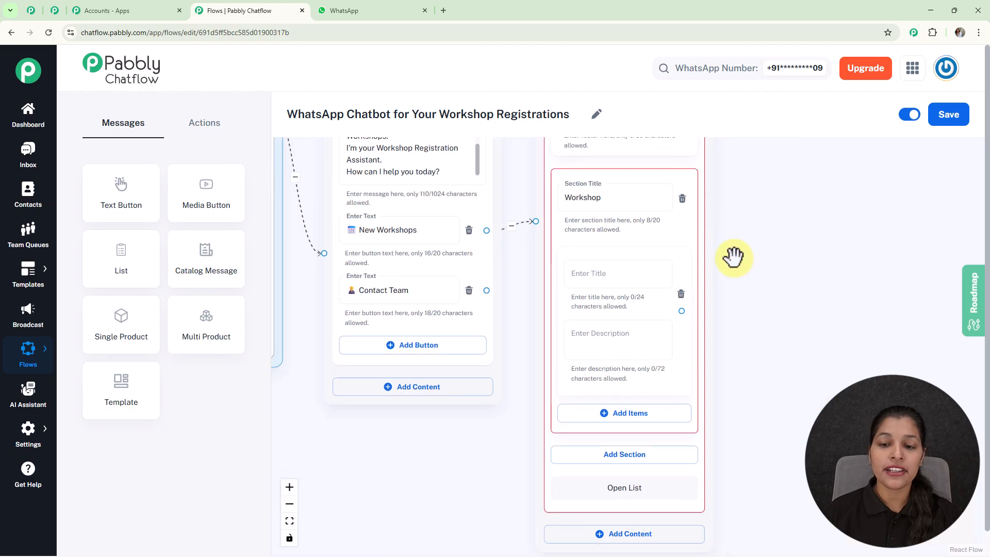
{"action": "scroll", "coordinate": [619, 299], "scroll_direction": "up", "scroll_amount": 2}
{"action": "left_click", "coordinate": [600, 347]}
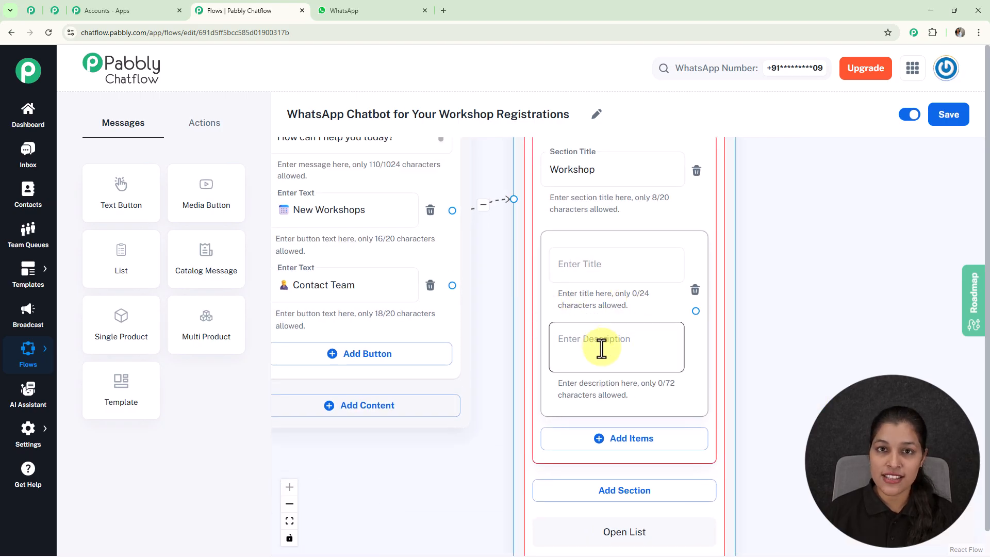
{"action": "left_click", "coordinate": [593, 260]}
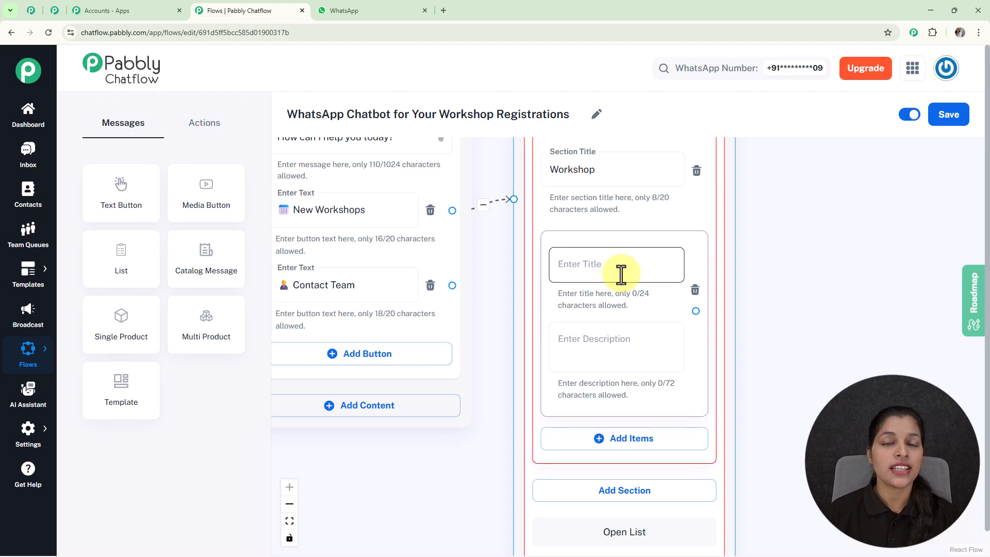
{"action": "left_click", "coordinate": [638, 346]}
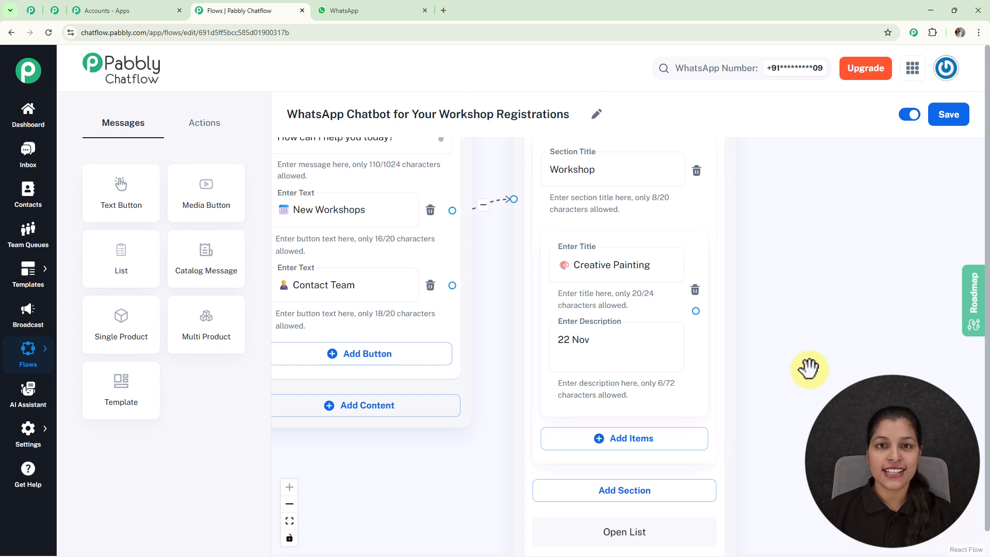
- Add two more items to the Workshop section: "Coding Bootcamp" with description "25 Nov" and "Public Speaking" with description "28 Nov"
{"action": "scroll", "coordinate": [808, 370], "scroll_direction": "down", "scroll_amount": 5}
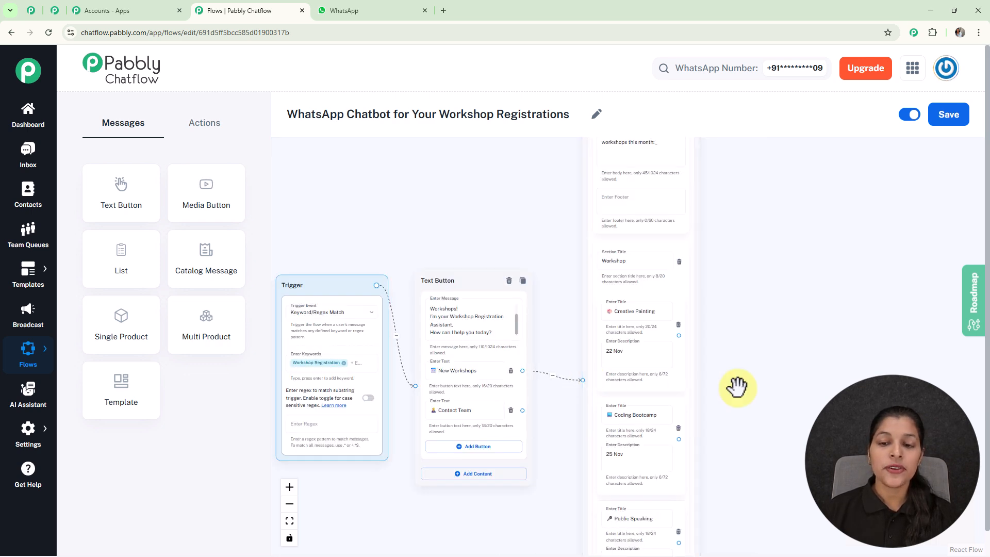
{"action": "scroll", "coordinate": [737, 387], "scroll_direction": "up", "scroll_amount": 3}
{"action": "left_click_drag", "start_coordinate": [734, 392], "coordinate": [634, 207]}
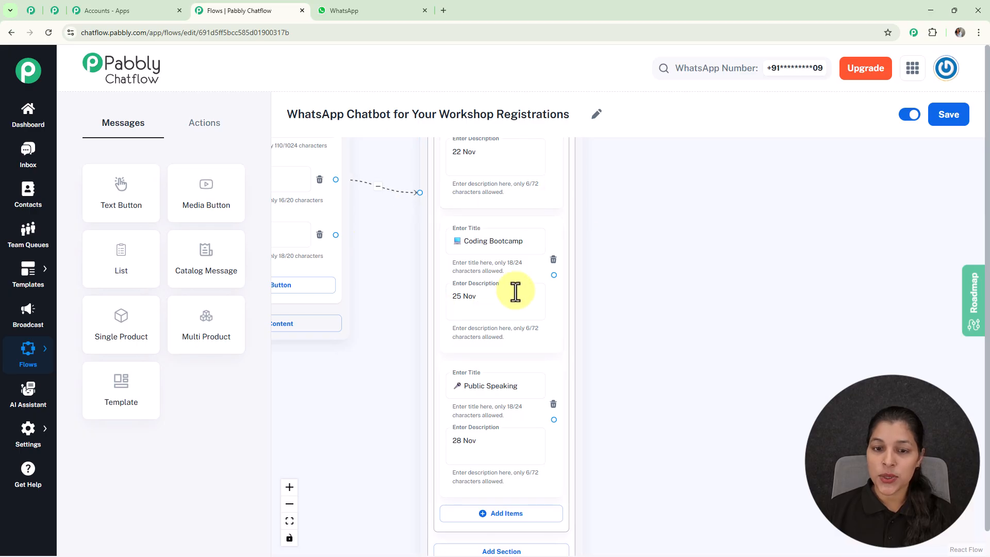
{"action": "left_click_drag", "start_coordinate": [690, 400], "coordinate": [690, 357]}
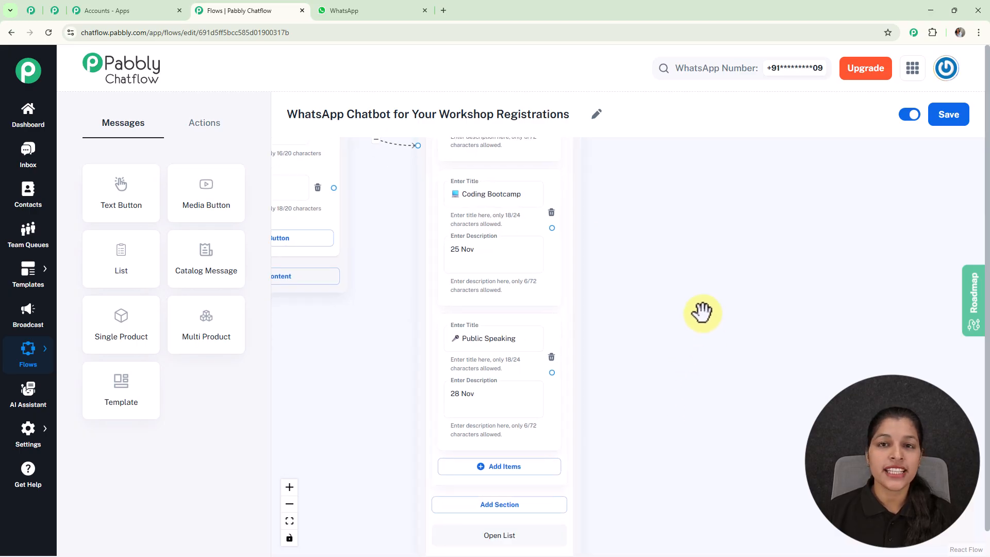
{"action": "scroll", "coordinate": [642, 236], "scroll_direction": "down", "scroll_amount": 3}
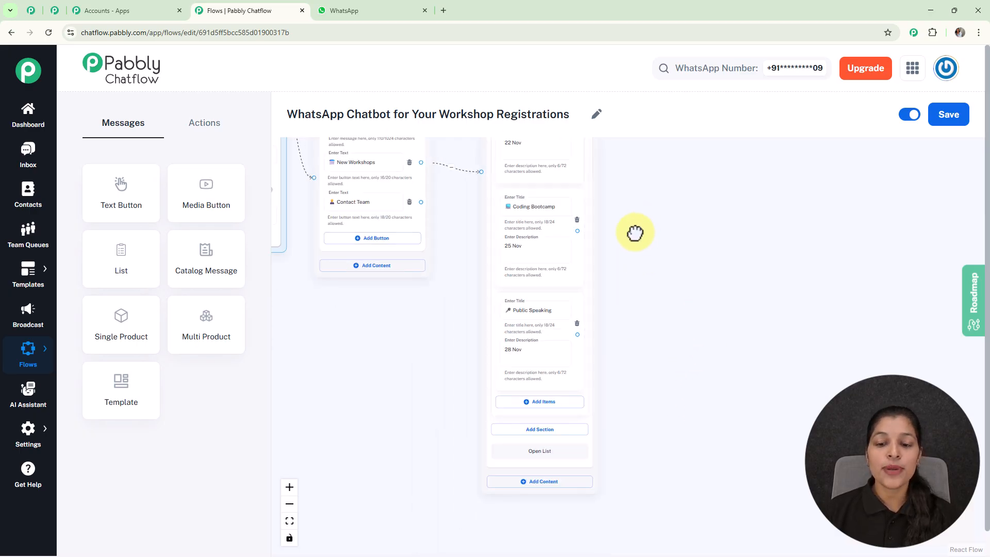
{"action": "left_click_drag", "start_coordinate": [636, 221], "coordinate": [629, 302]}
{"action": "left_click_drag", "start_coordinate": [584, 251], "coordinate": [552, 217]}
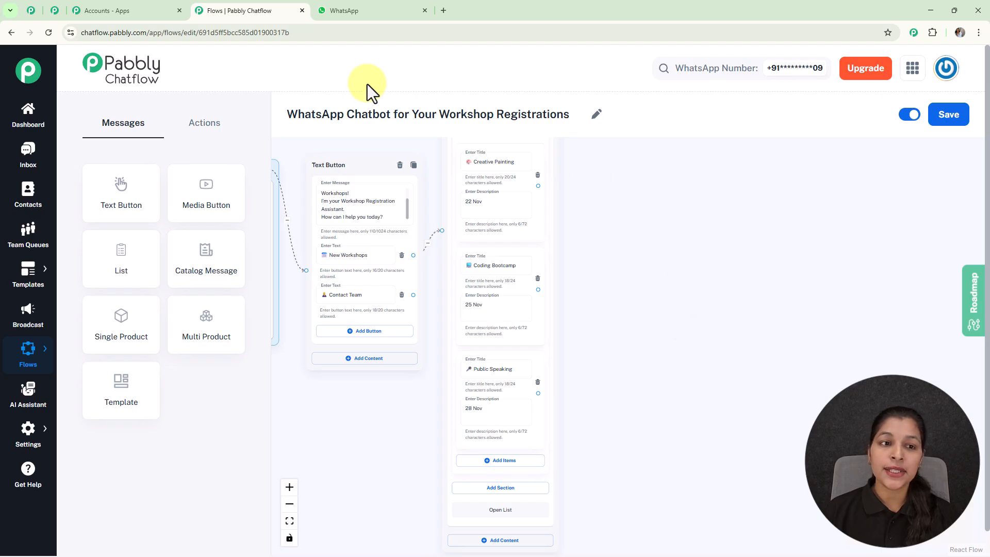
- Place a Set Custom Field action beside the list and connect the Creative Painting item to it
{"action": "left_click", "coordinate": [204, 123]}
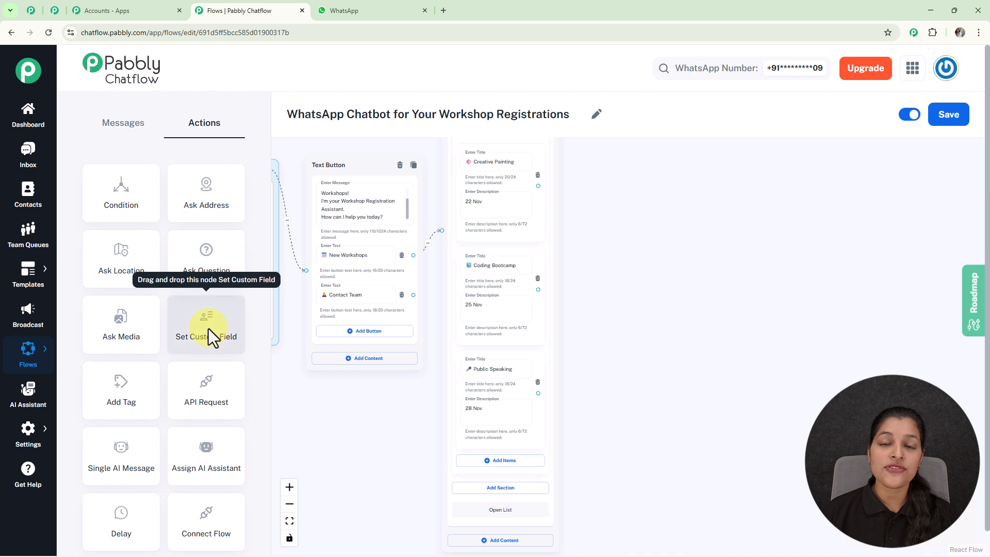
{"action": "left_click_drag", "start_coordinate": [208, 329], "coordinate": [635, 184]}
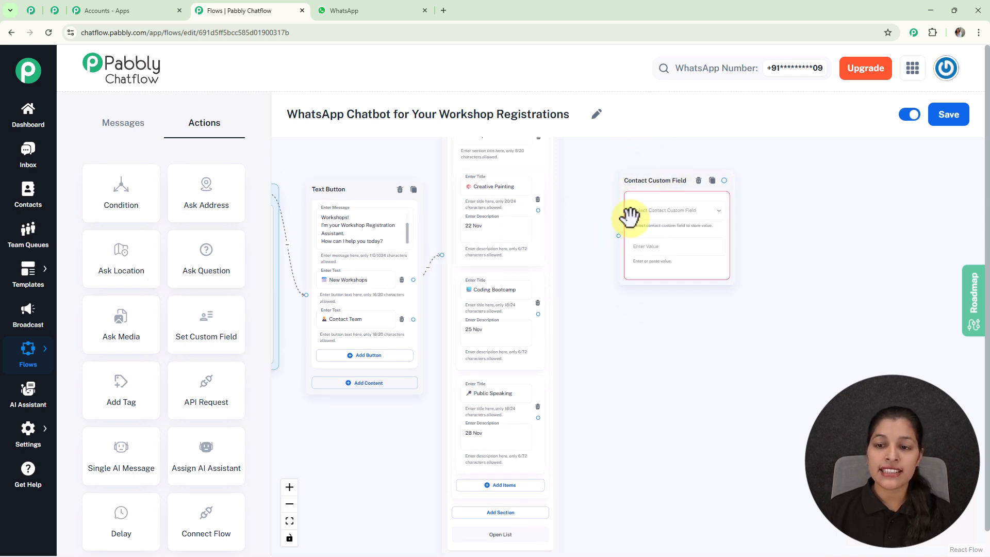
{"action": "left_click", "coordinate": [537, 210]}
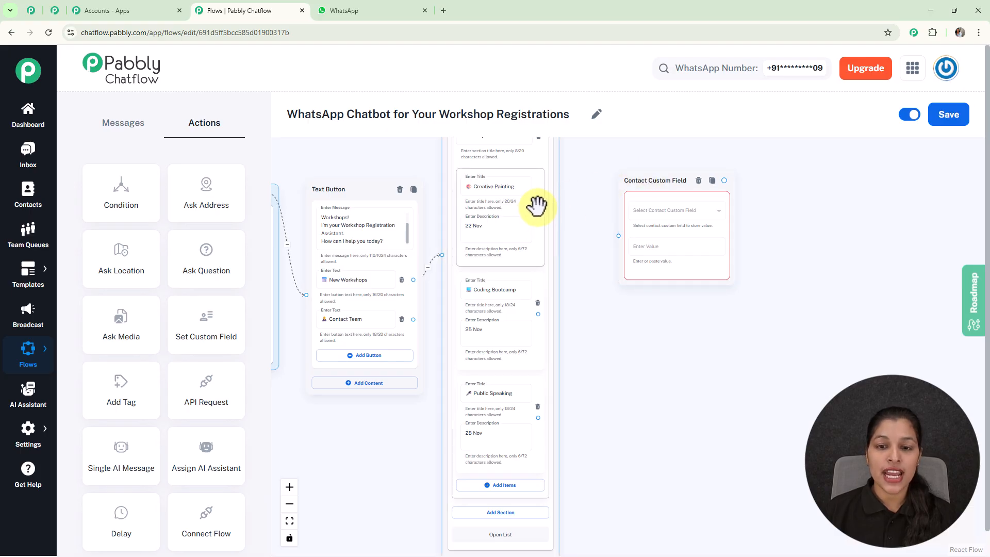
{"action": "scroll", "coordinate": [536, 209], "scroll_direction": "up", "scroll_amount": 2}
{"action": "scroll", "coordinate": [537, 209], "scroll_direction": "up", "scroll_amount": 2}
{"action": "mouse_move", "coordinate": [539, 208]}
{"action": "left_mouse_down"}
{"action": "mouse_move", "coordinate": [663, 239]}
{"action": "mouse_move", "coordinate": [665, 249]}
{"action": "left_mouse_up"}
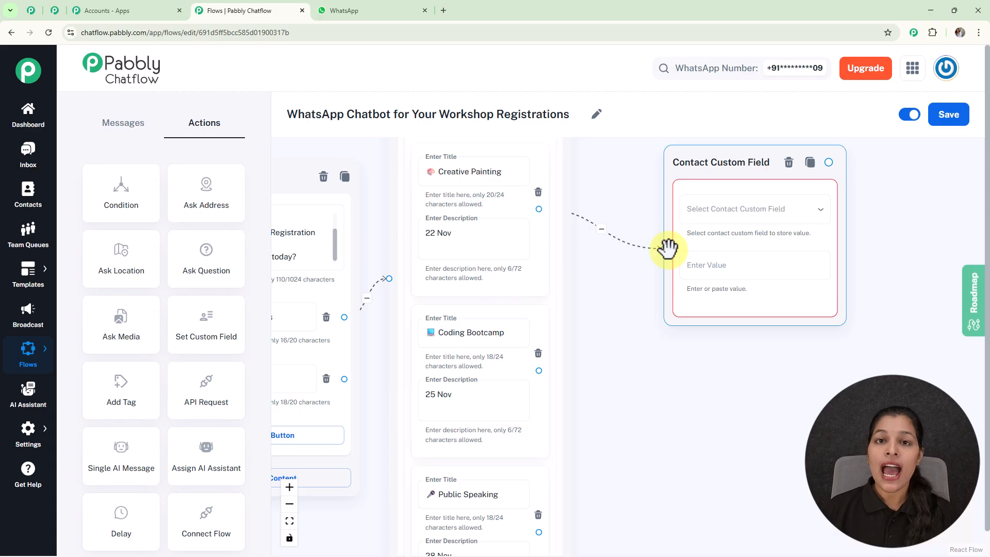
- Check which custom fields the action offers and review the fields defined in the Contact Custom Fields settings
{"action": "left_click", "coordinate": [718, 209]}
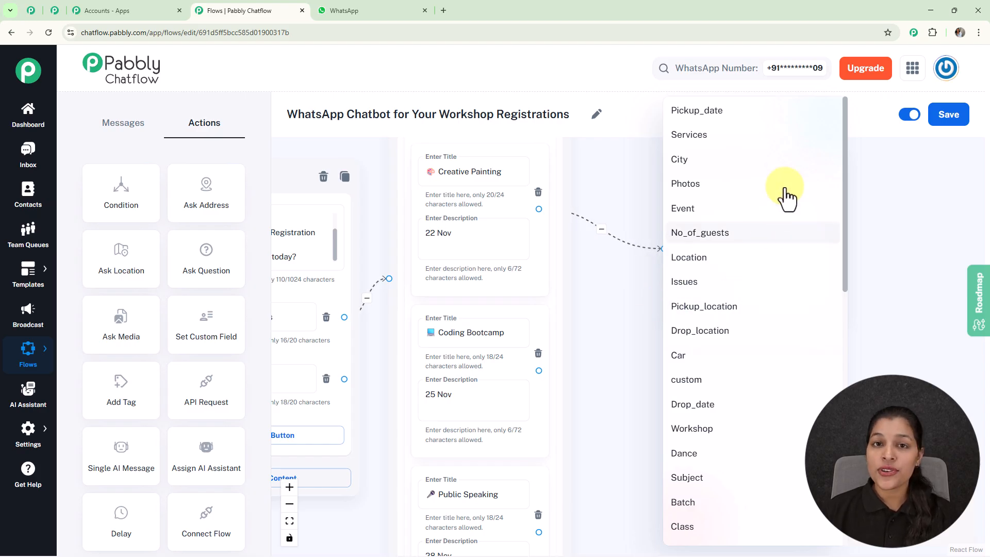
{"action": "left_click", "coordinate": [910, 239]}
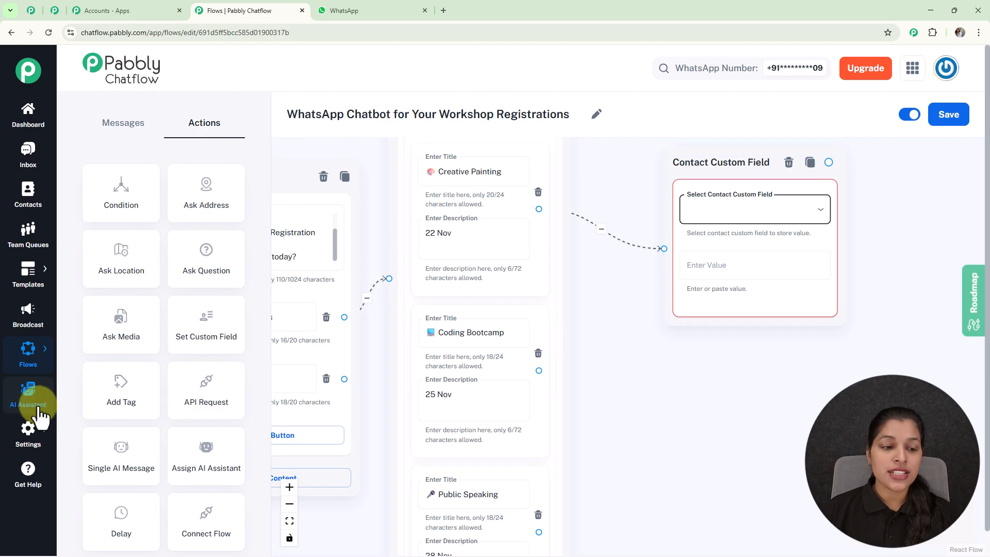
{"action": "mouse_move", "coordinate": [34, 432]}
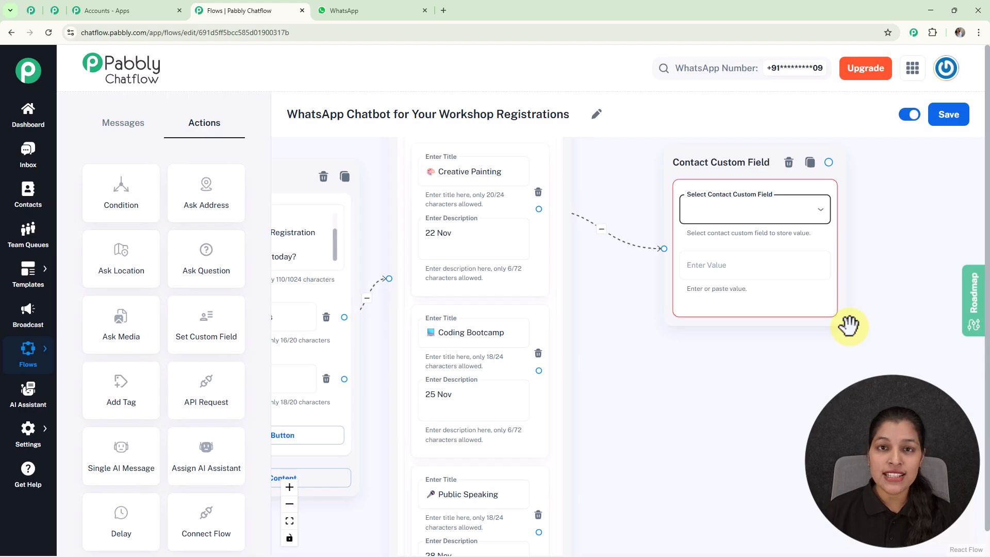
{"action": "left_click", "coordinate": [25, 433]}
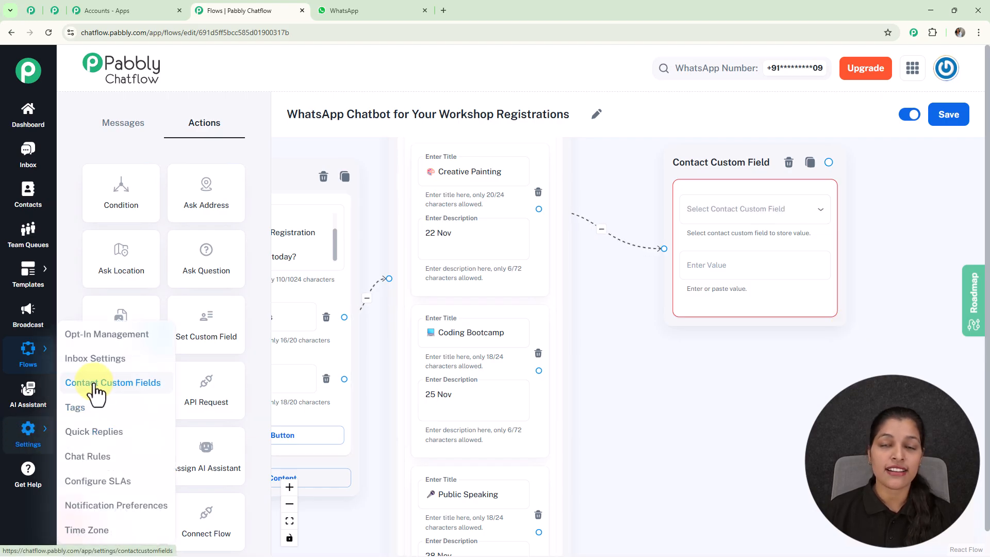
{"action": "left_click", "coordinate": [53, 11]}
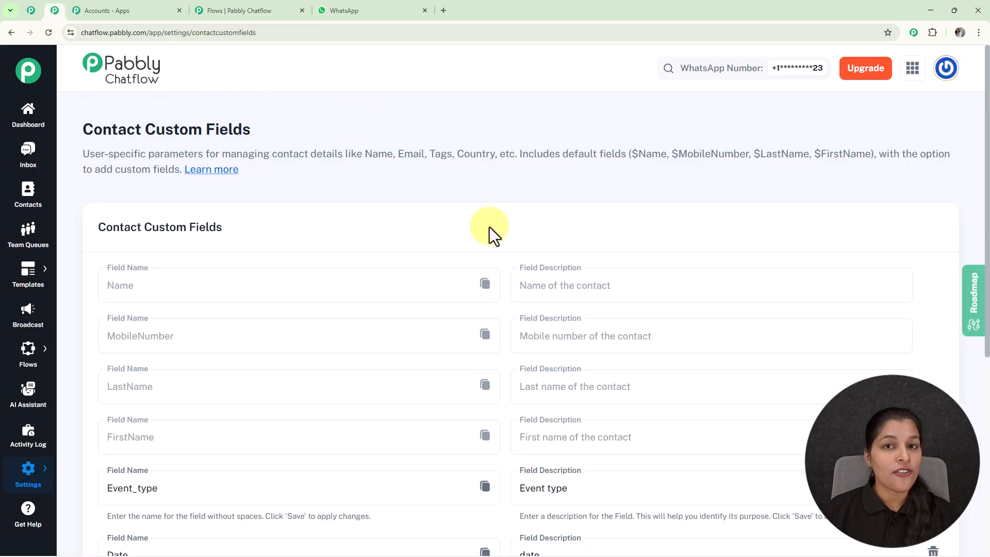
{"action": "scroll", "coordinate": [490, 227], "scroll_direction": "down", "scroll_amount": 6}
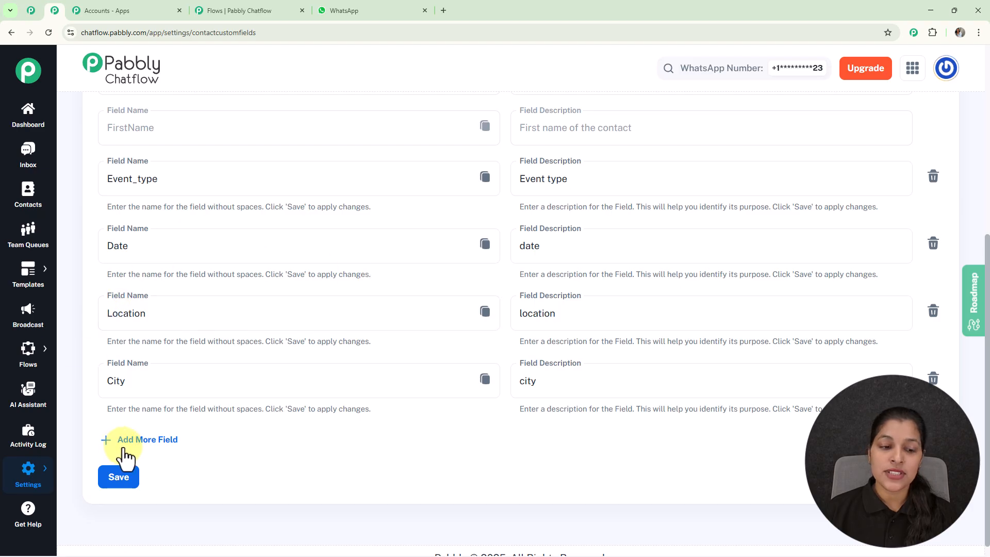
- Add a blank contact custom field in the settings and delete it again
{"action": "left_click", "coordinate": [142, 443]}
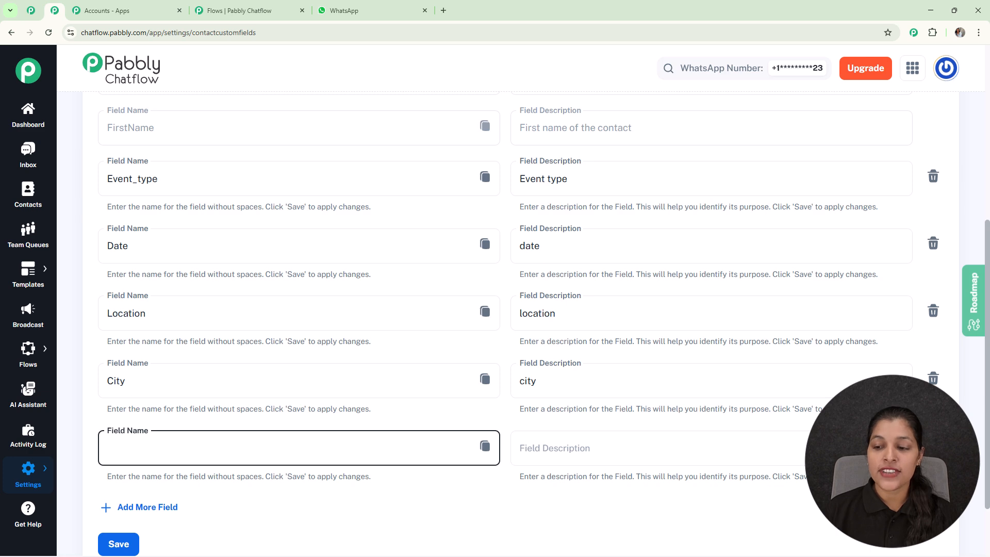
{"action": "left_click", "coordinate": [934, 447]}
{"action": "left_click", "coordinate": [596, 336]}
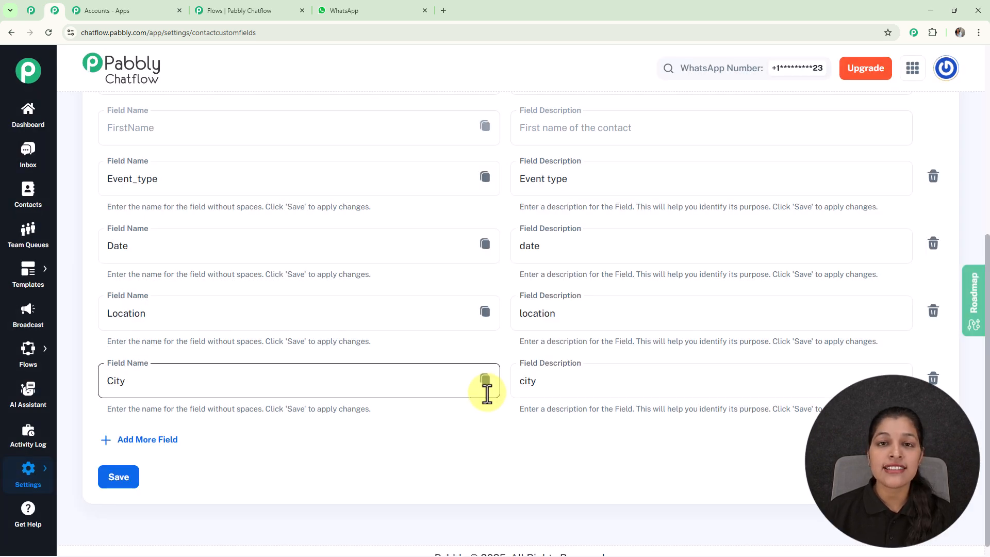
- In the flow, set the connected action's custom field to Workshop and its value to "Creative Painting", copied from the list item title
{"action": "left_click", "coordinate": [234, 9]}
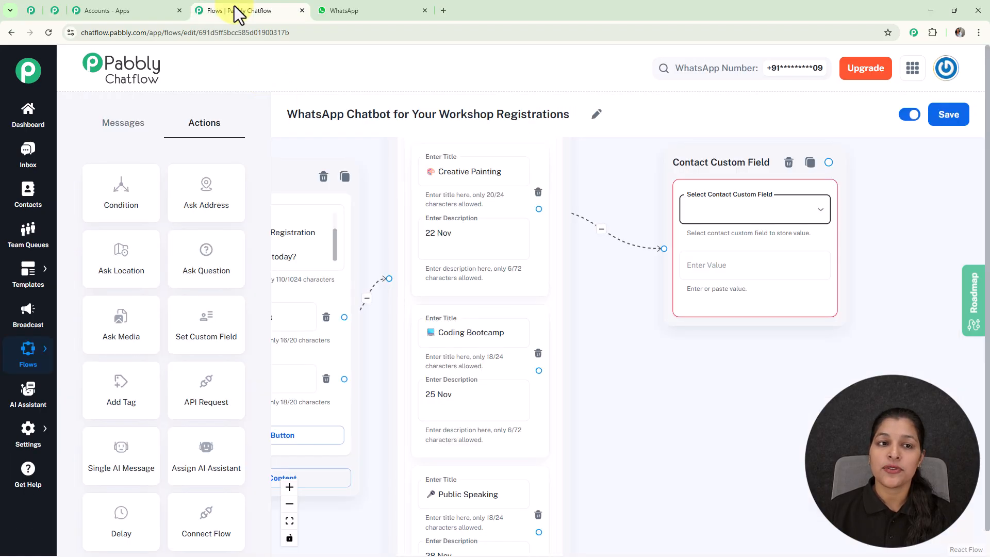
{"action": "left_click", "coordinate": [757, 217]}
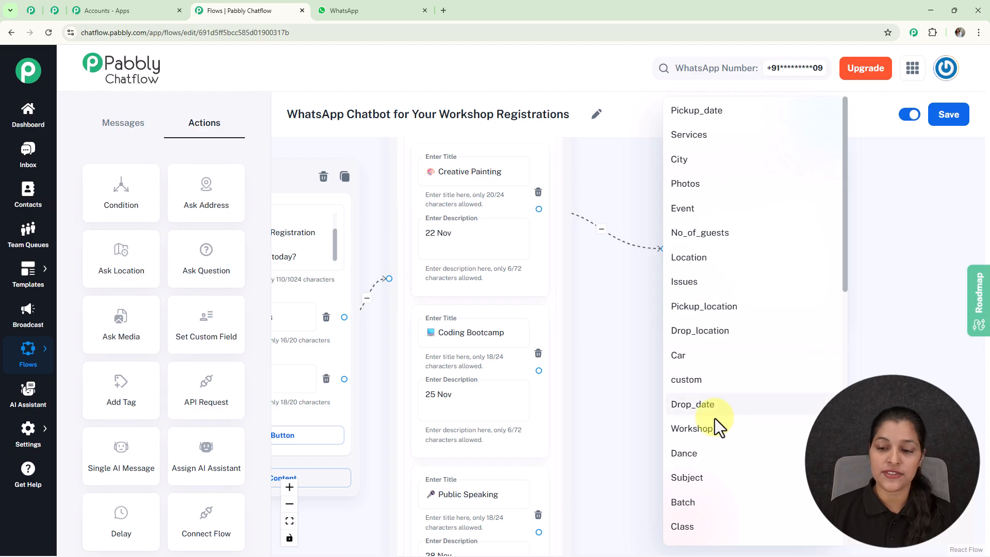
{"action": "left_click", "coordinate": [692, 429]}
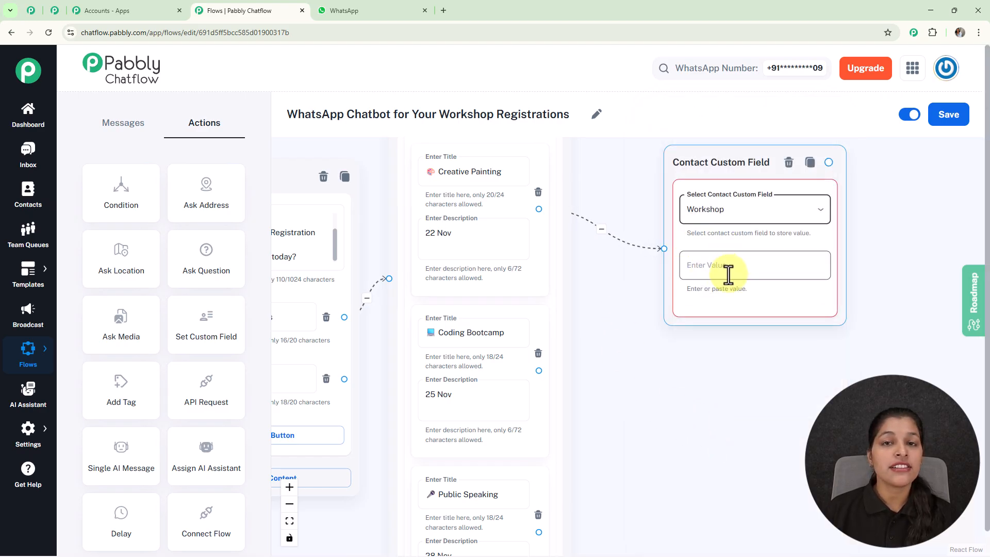
{"action": "left_click", "coordinate": [471, 168]}
{"action": "double_click", "coordinate": [462, 172]}
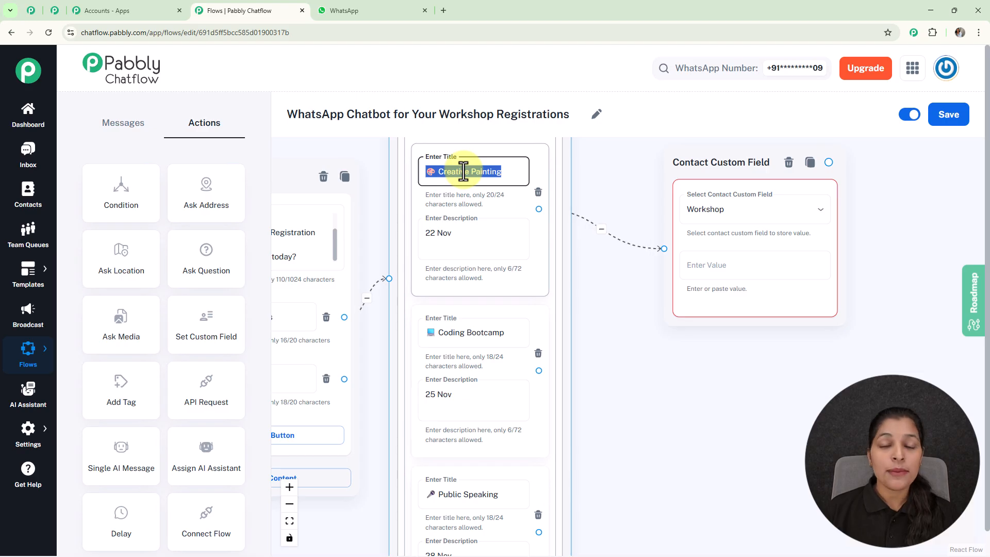
{"action": "left_click", "coordinate": [740, 264]}
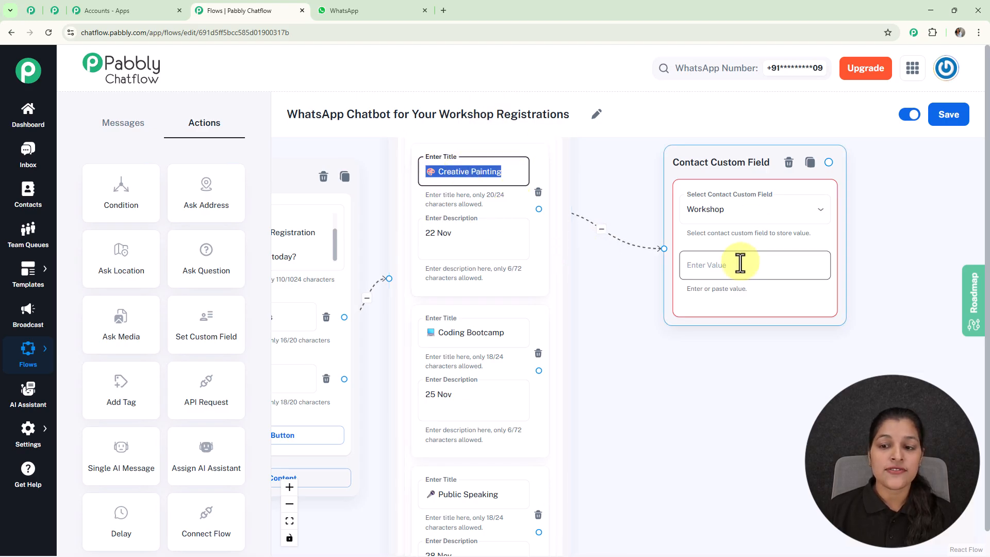
{"action": "left_click", "coordinate": [740, 264]}
{"action": "type", "text": "🎨 Creative Painting"}
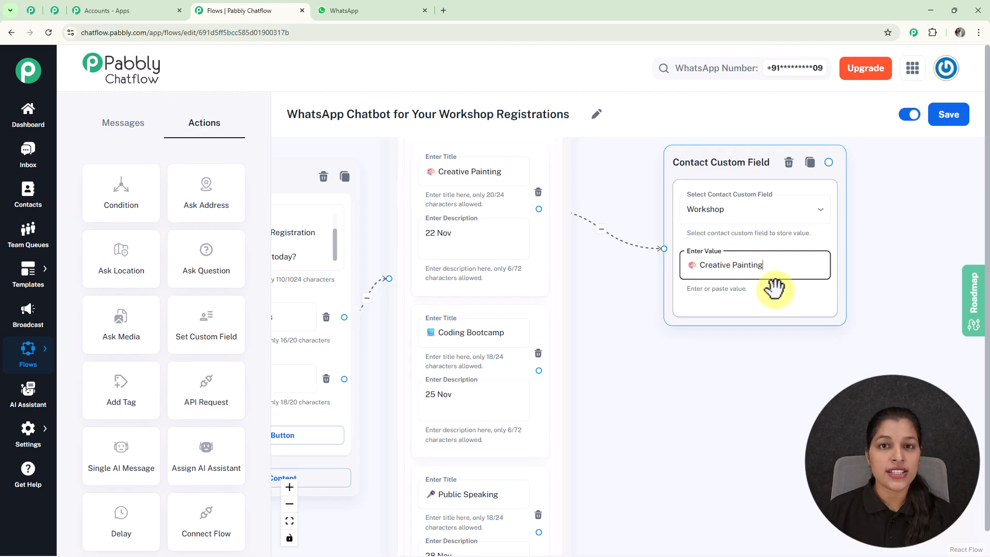
{"action": "left_click", "coordinate": [722, 275]}
- Connect the Coding Bootcamp and Public Speaking items to their own Workshop custom field actions holding those titles, and align the actions beside the list
{"action": "scroll", "coordinate": [722, 278], "scroll_direction": "down", "scroll_amount": 2}
{"action": "scroll", "coordinate": [722, 286], "scroll_direction": "down", "scroll_amount": 1}
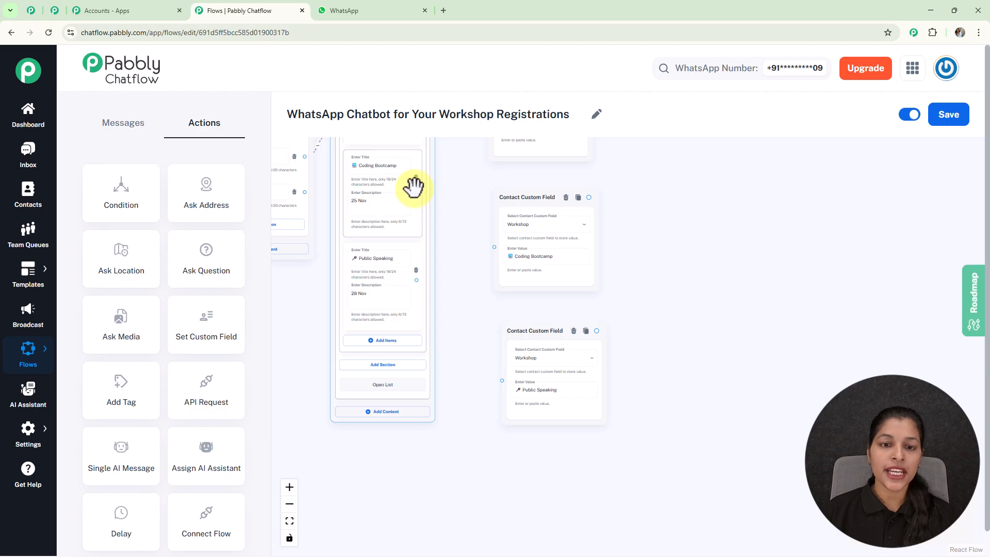
{"action": "left_click_drag", "start_coordinate": [416, 187], "coordinate": [494, 247]}
{"action": "left_click_drag", "start_coordinate": [493, 192], "coordinate": [481, 181]}
{"action": "left_click_drag", "start_coordinate": [415, 280], "coordinate": [502, 380]}
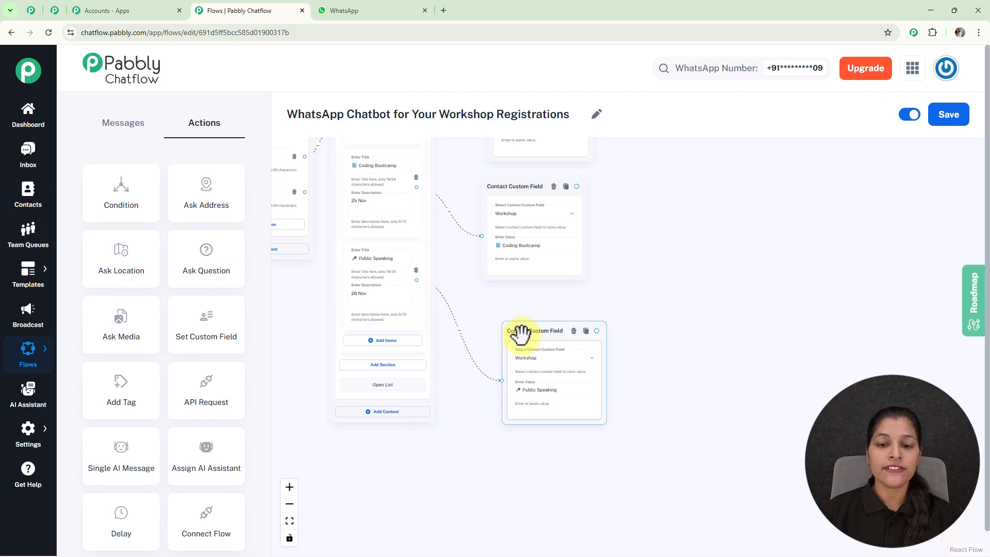
{"action": "left_click_drag", "start_coordinate": [519, 327], "coordinate": [489, 301]}
{"action": "left_click_drag", "start_coordinate": [655, 254], "coordinate": [673, 321]}
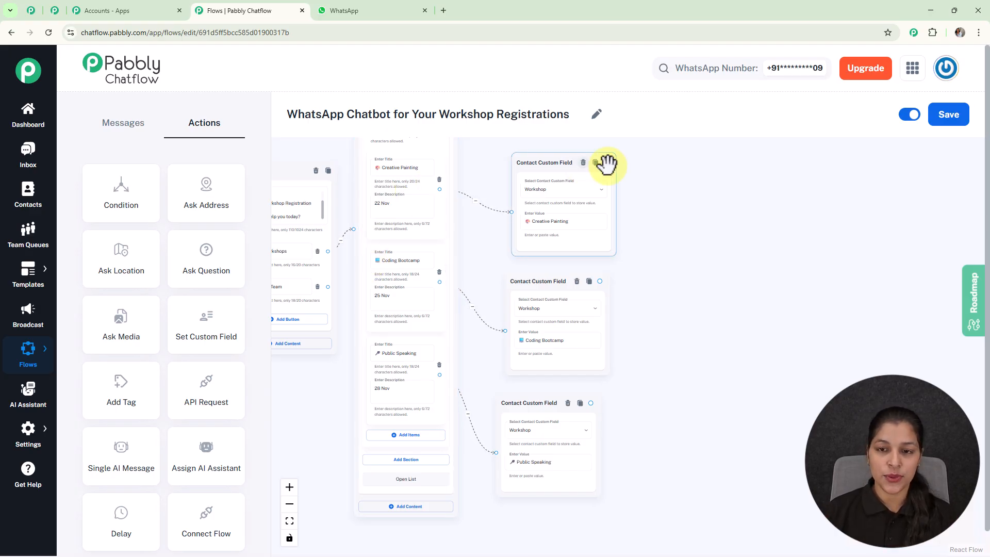
- Connect a Text Button message to the Creative Painting custom field action and enter the workshop details, including 2 hours, ₹699, Offline, and Materials + Certificate
{"action": "left_click_drag", "start_coordinate": [607, 162], "coordinate": [670, 296]}
{"action": "left_click", "coordinate": [765, 238]}
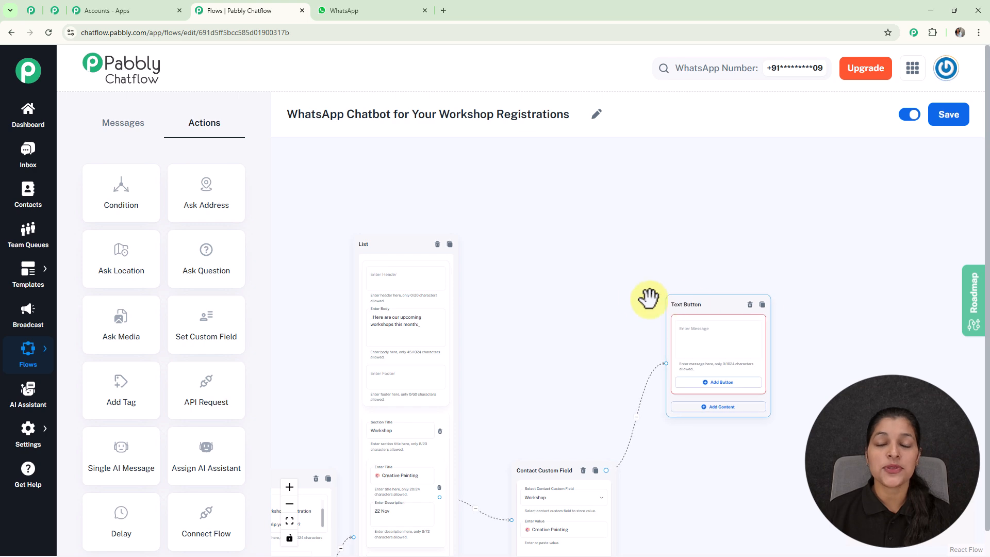
{"action": "scroll", "coordinate": [564, 232], "scroll_direction": "down", "scroll_amount": 3}
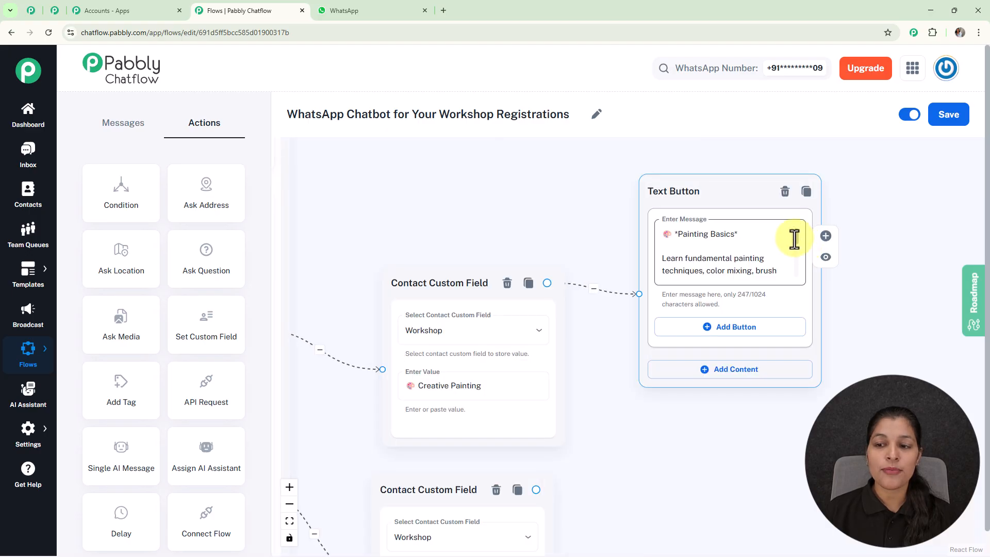
{"action": "left_click_drag", "start_coordinate": [794, 239], "coordinate": [797, 272]}
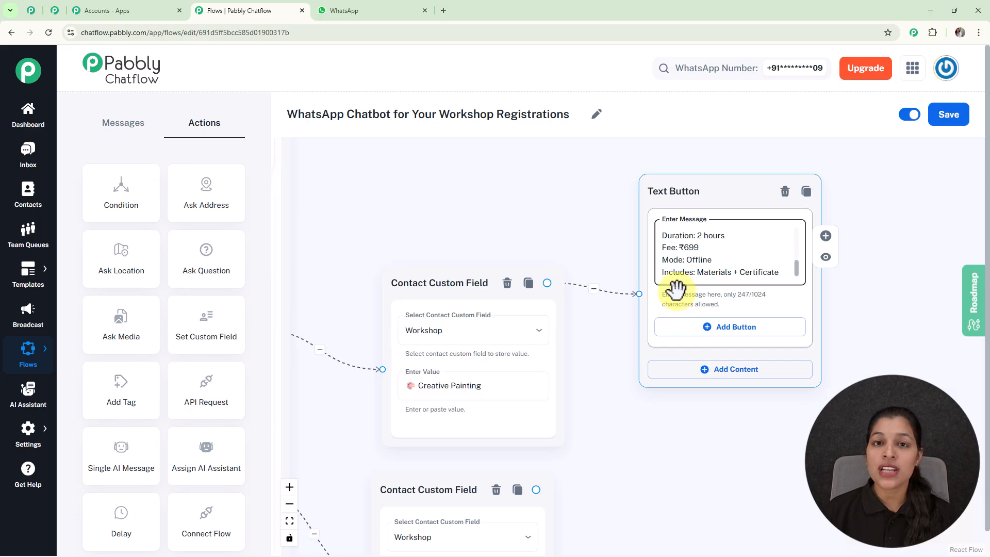
- Add a reply button labelled "Register Now" with its emoji to the Creative Painting details message
{"action": "left_click", "coordinate": [722, 330]}
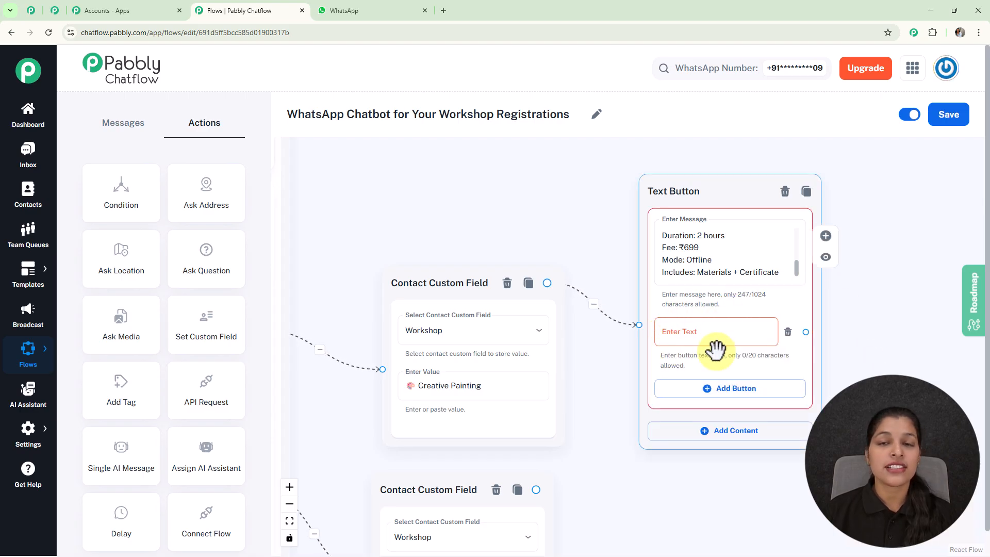
{"action": "left_click", "coordinate": [716, 343]}
{"action": "type", "text": "📝 Register Now"}
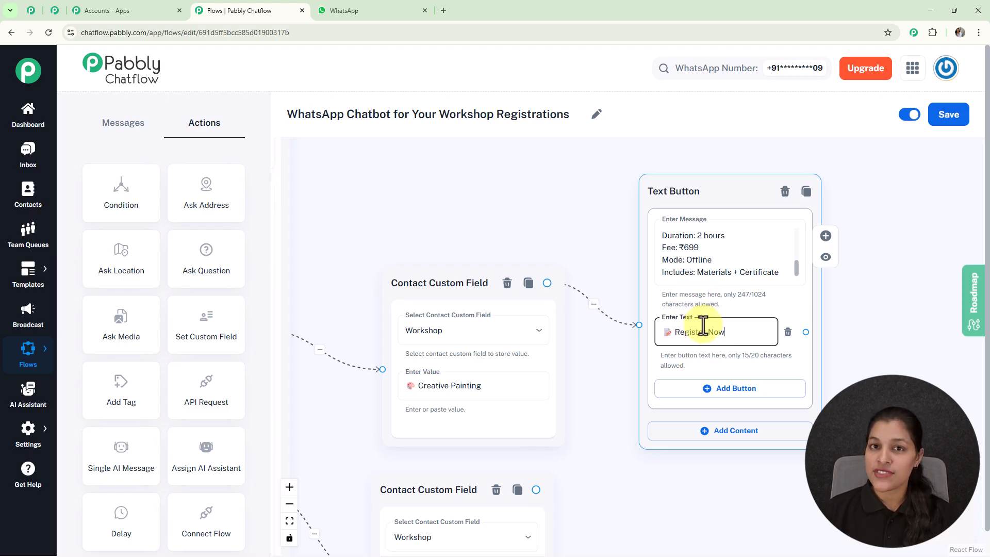
- Connect Text Button messages to the Coding Bootcamp and Public Speaking custom field actions, each with its workshop details and a "Register Now" button
{"action": "scroll", "coordinate": [703, 326], "scroll_direction": "down", "scroll_amount": 5}
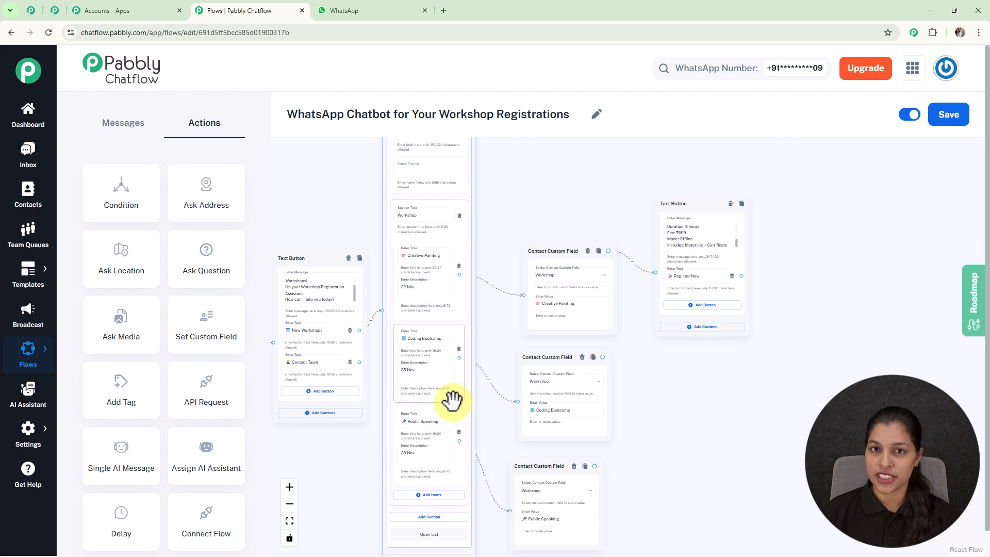
{"action": "left_click_drag", "start_coordinate": [490, 245], "coordinate": [546, 307]}
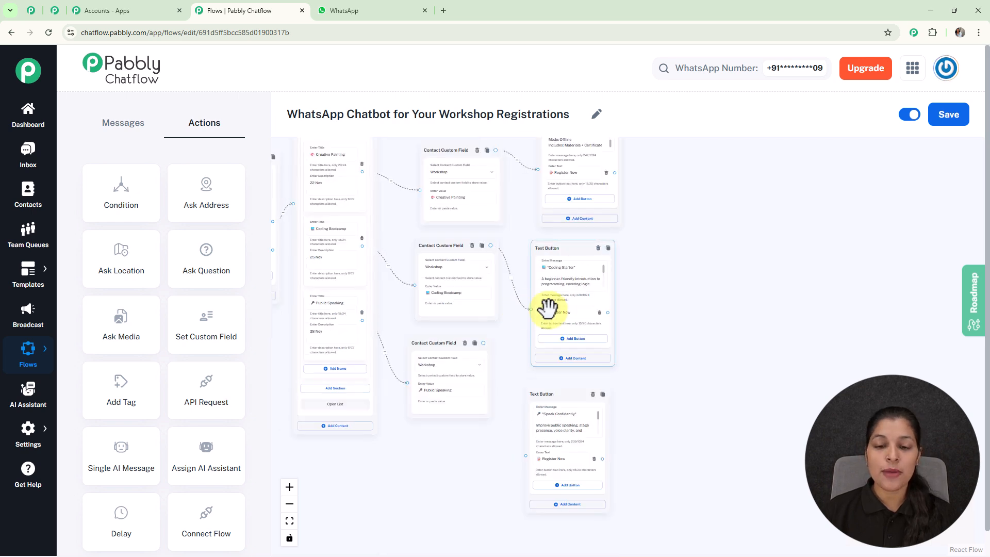
{"action": "scroll", "coordinate": [592, 288], "scroll_direction": "up", "scroll_amount": 3}
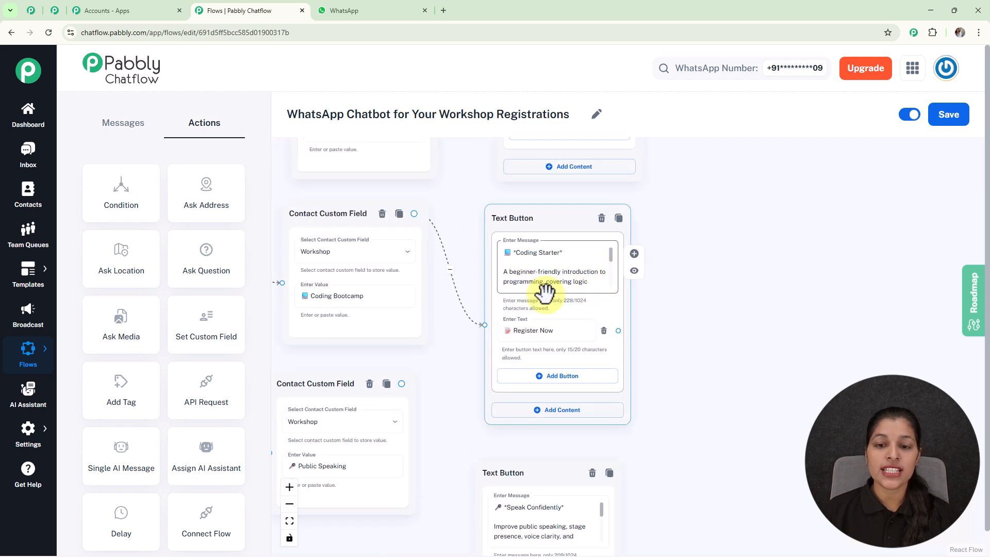
{"action": "left_click_drag", "start_coordinate": [457, 388], "coordinate": [516, 434]}
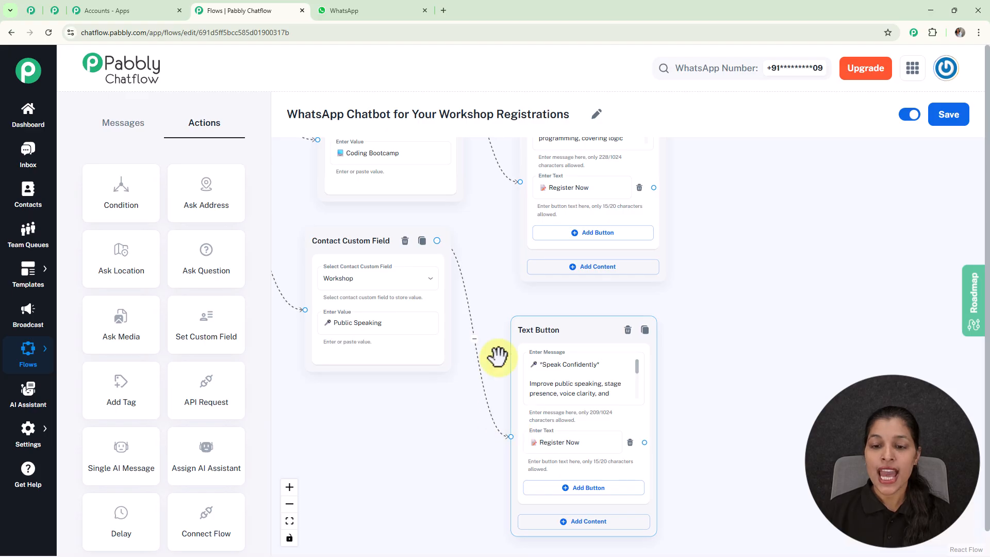
{"action": "left_click_drag", "start_coordinate": [559, 325], "coordinate": [571, 318]}
{"action": "left_click_drag", "start_coordinate": [714, 251], "coordinate": [703, 323]}
- Add an Ask Question action to the flow and connect the Register Now buttons of all three workshop messages to it
{"action": "scroll", "coordinate": [701, 323], "scroll_direction": "down", "scroll_amount": 2}
{"action": "scroll", "coordinate": [700, 298], "scroll_direction": "down", "scroll_amount": 3}
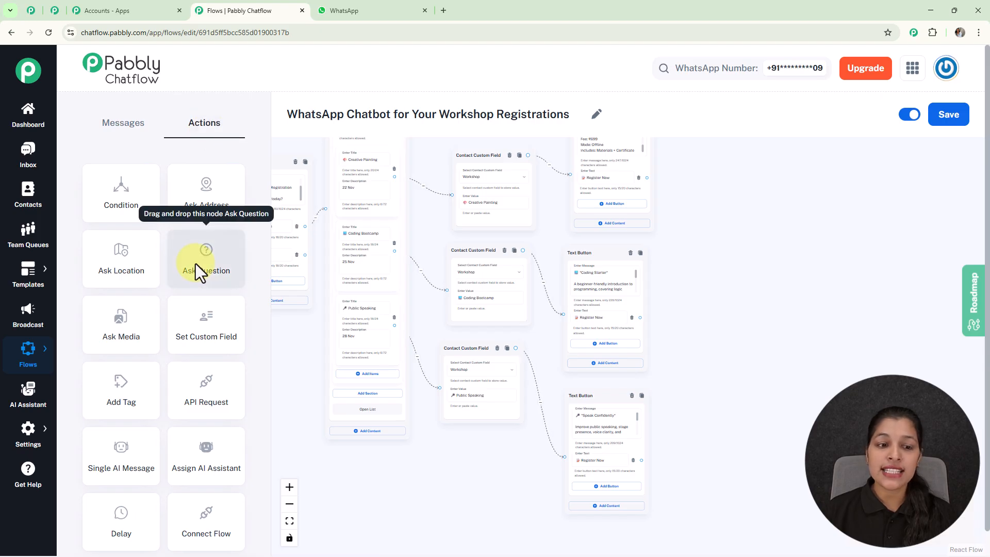
{"action": "left_click_drag", "start_coordinate": [196, 263], "coordinate": [781, 245]}
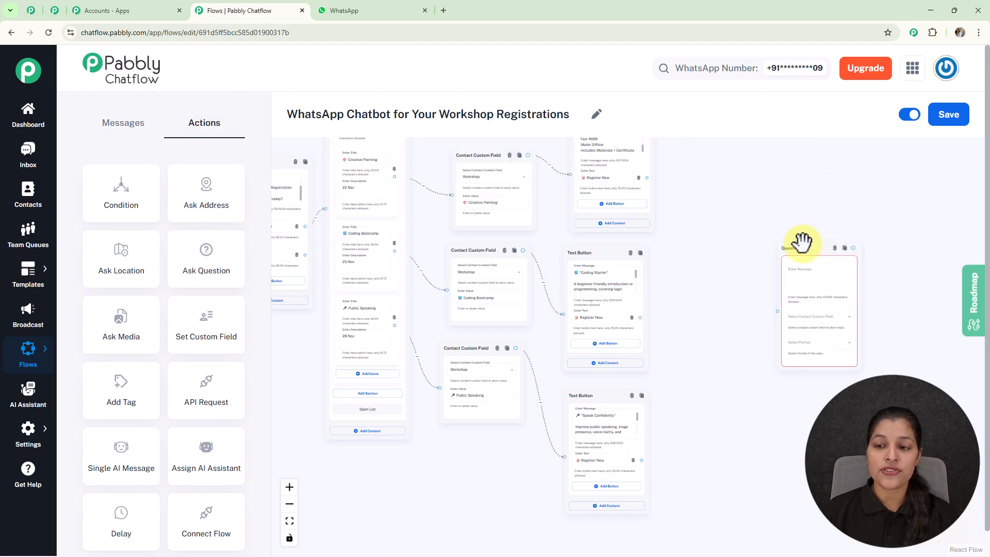
{"action": "scroll", "coordinate": [648, 175], "scroll_direction": "up", "scroll_amount": 3}
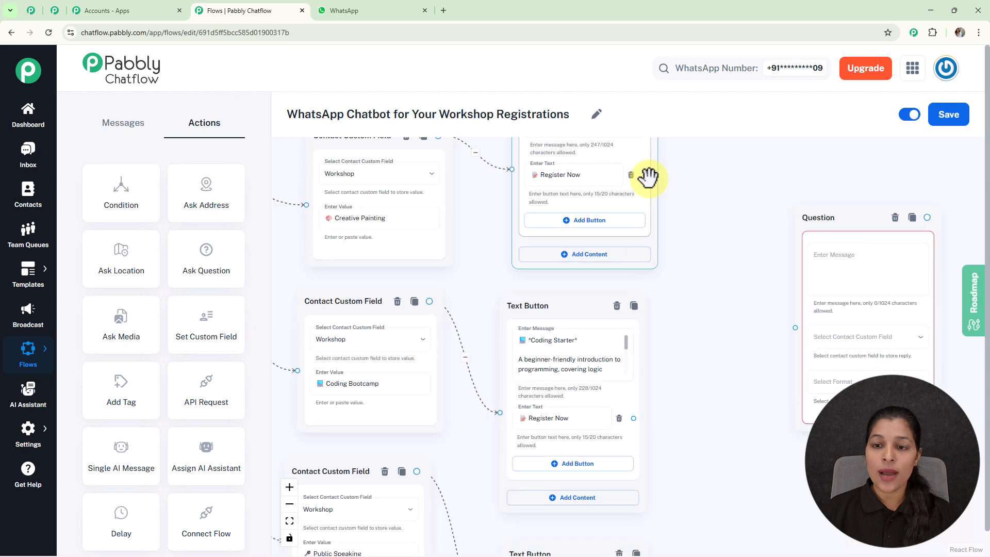
{"action": "left_click_drag", "start_coordinate": [646, 175], "coordinate": [795, 327]}
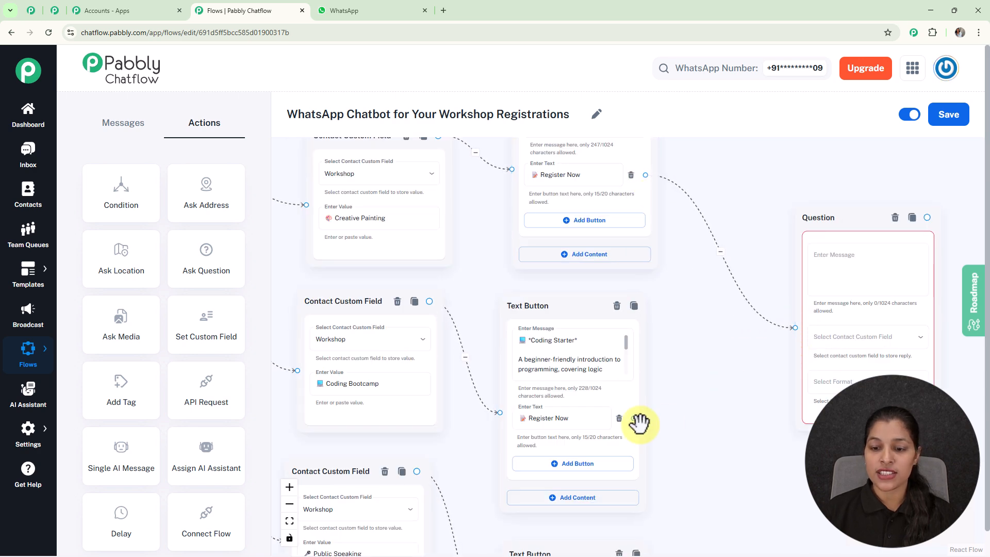
{"action": "left_click_drag", "start_coordinate": [634, 419], "coordinate": [795, 328]}
{"action": "scroll", "coordinate": [762, 411], "scroll_direction": "down", "scroll_amount": 3}
{"action": "left_click_drag", "start_coordinate": [753, 422], "coordinate": [701, 268]}
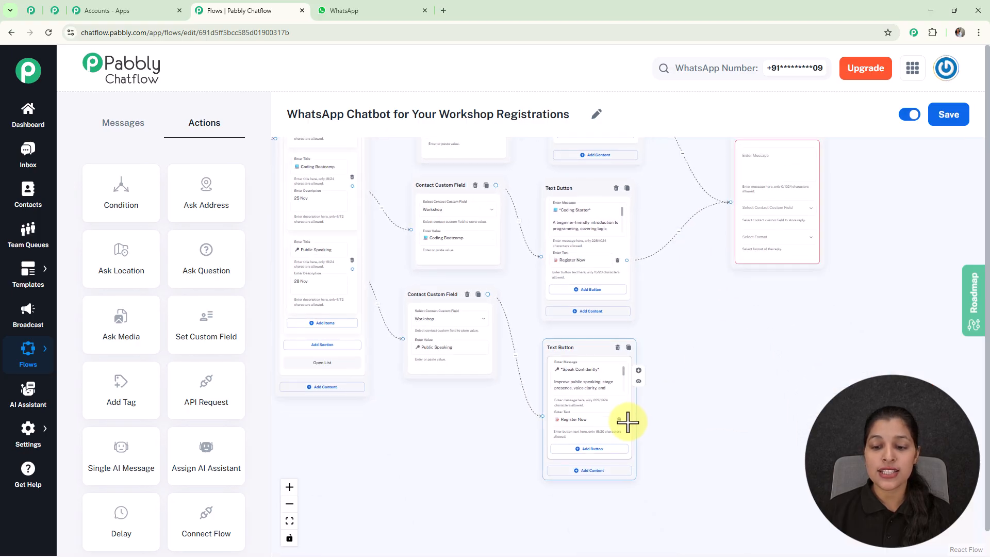
{"action": "scroll", "coordinate": [627, 420], "scroll_direction": "up", "scroll_amount": 3}
{"action": "left_click_drag", "start_coordinate": [628, 418], "coordinate": [771, 279]}
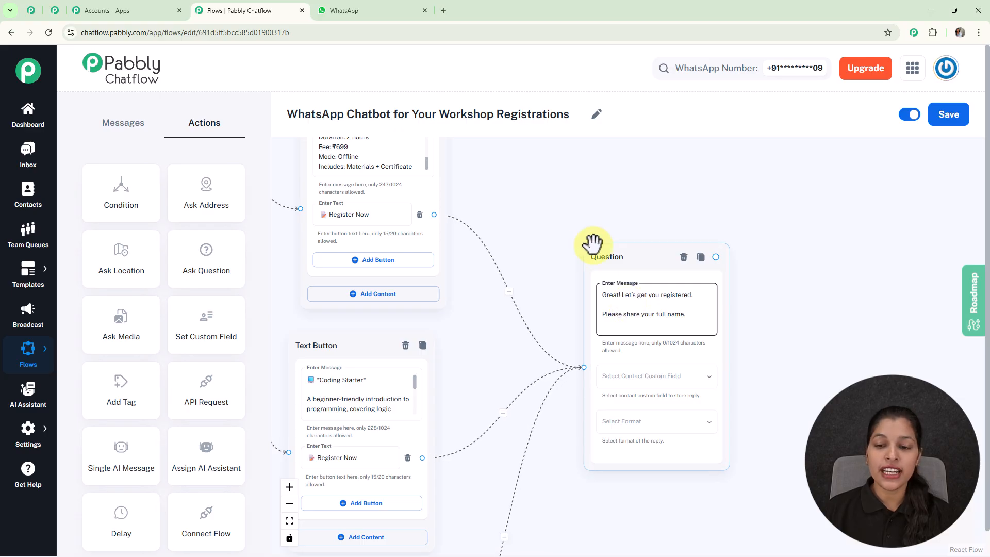
- Enter "Great! Let's get you registered. Please share your full name." in the question, storing the reply in FullName with format Any
{"action": "left_click", "coordinate": [652, 381]}
{"action": "scroll", "coordinate": [652, 385], "scroll_direction": "down", "scroll_amount": 9}
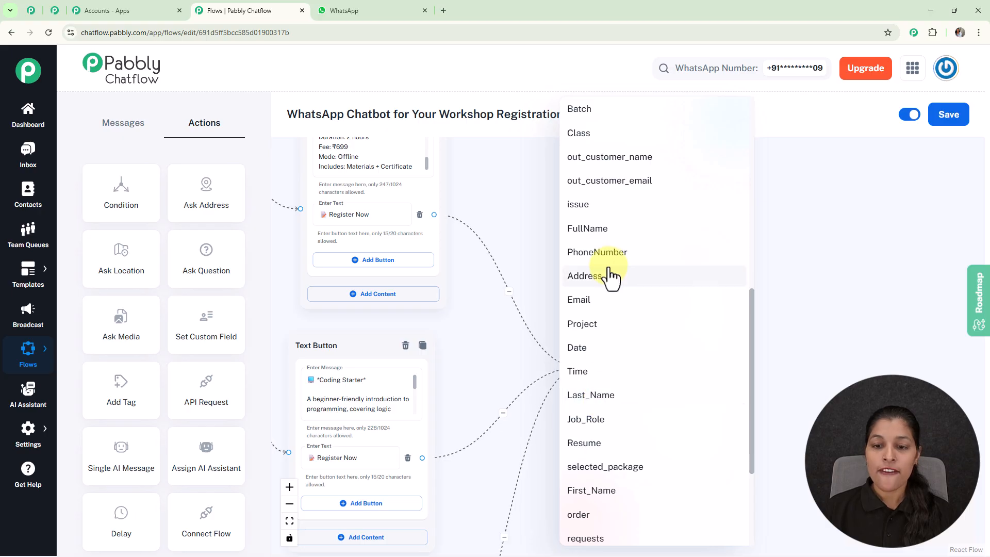
{"action": "left_click", "coordinate": [608, 229]}
{"action": "left_click", "coordinate": [644, 426]}
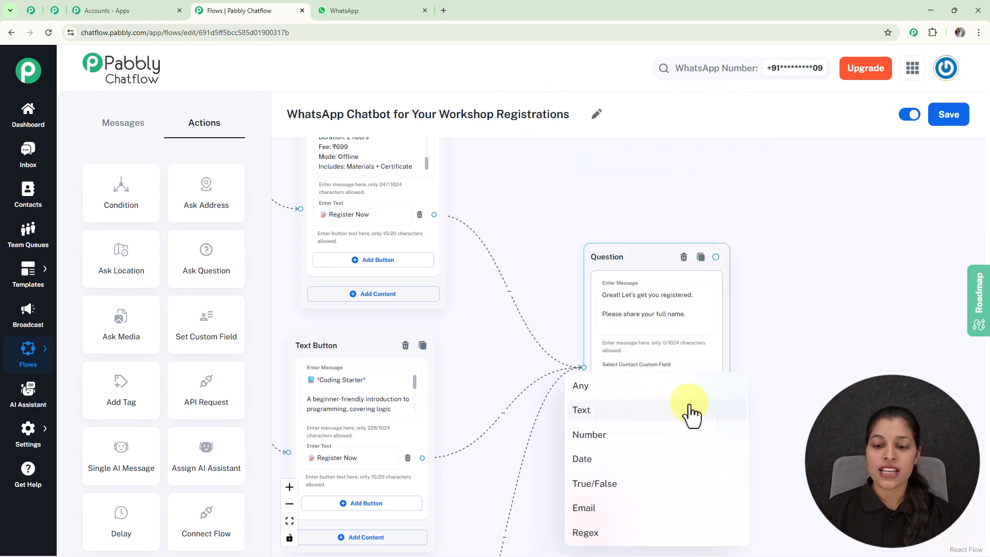
{"action": "left_click", "coordinate": [599, 392]}
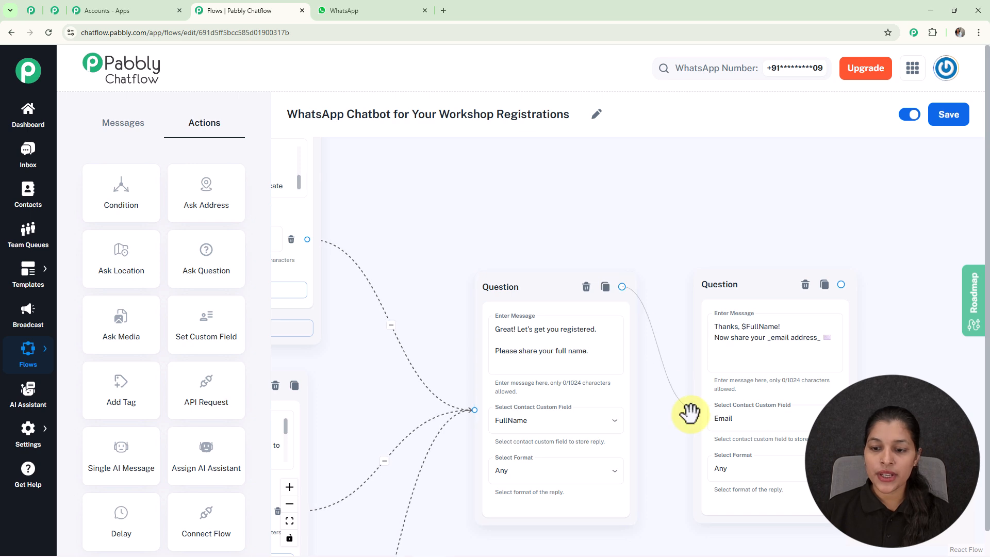
- Connect a second question reading "Thanks, $FullName! Now share your _email address_", storing the reply in the Email custom field with format Email
{"action": "left_click", "coordinate": [691, 410]}
{"action": "scroll", "coordinate": [761, 385], "scroll_direction": "up", "scroll_amount": 3}
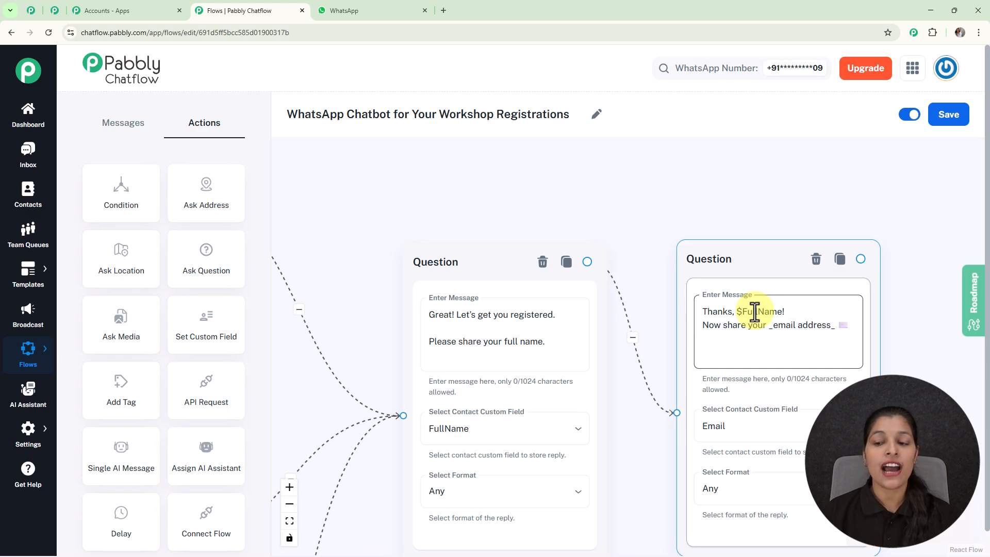
{"action": "left_click_drag", "start_coordinate": [900, 356], "coordinate": [815, 269]}
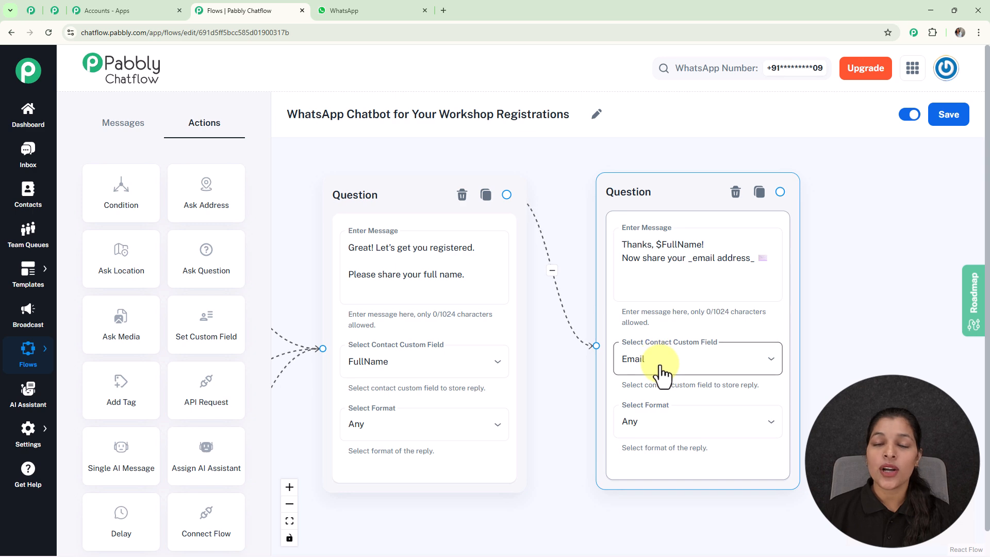
{"action": "left_click", "coordinate": [713, 433]}
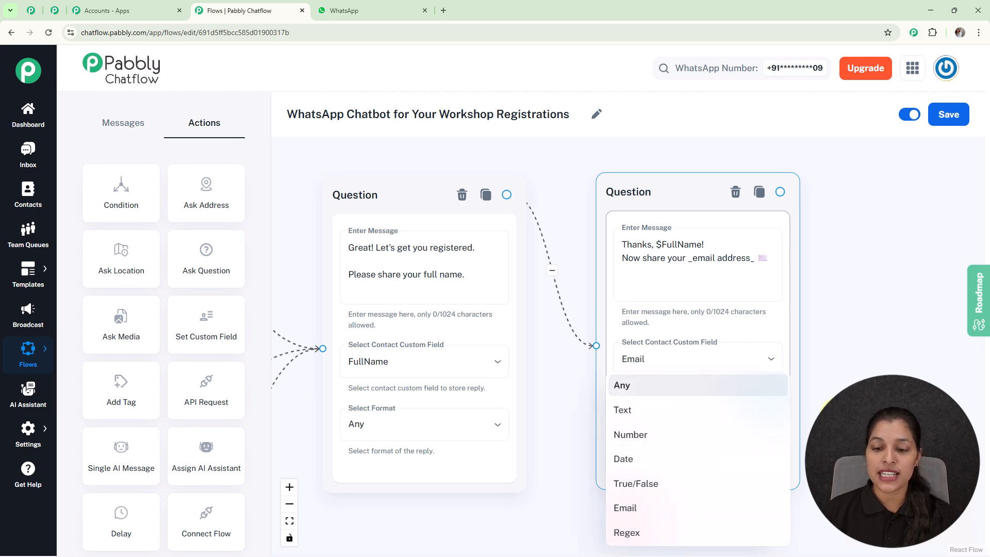
{"action": "left_click", "coordinate": [628, 509]}
- Set the email question's number of attempts to 1 and its validation error message to "Please enter a valid email address."
{"action": "left_click_drag", "start_coordinate": [789, 327], "coordinate": [767, 258]}
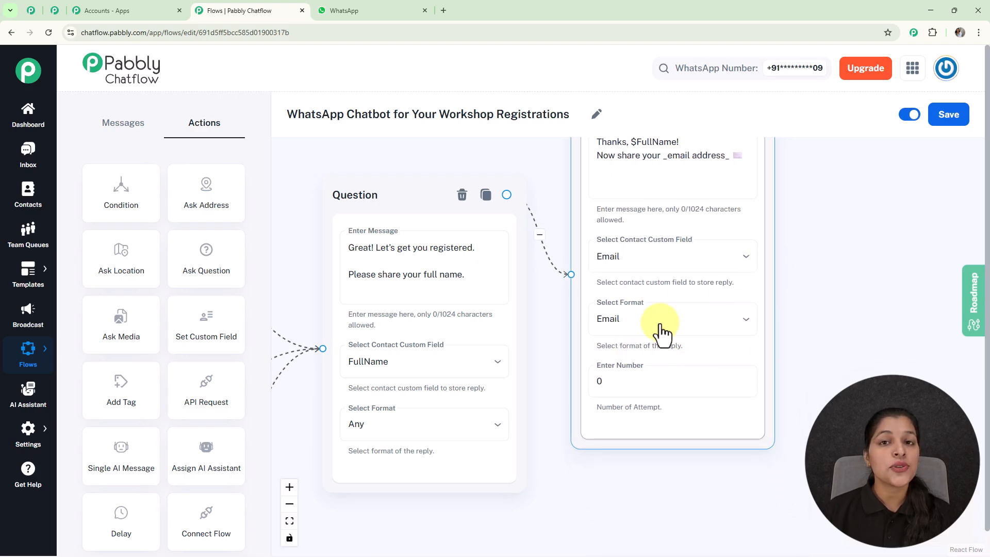
{"action": "left_click", "coordinate": [657, 384]}
{"action": "key", "text": "BackSpace"}
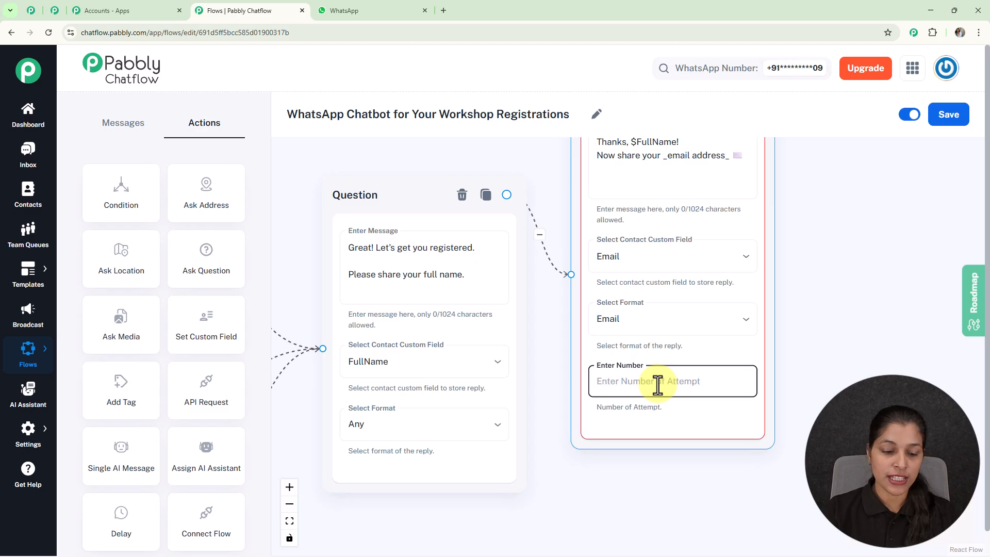
{"action": "type", "text": "1"}
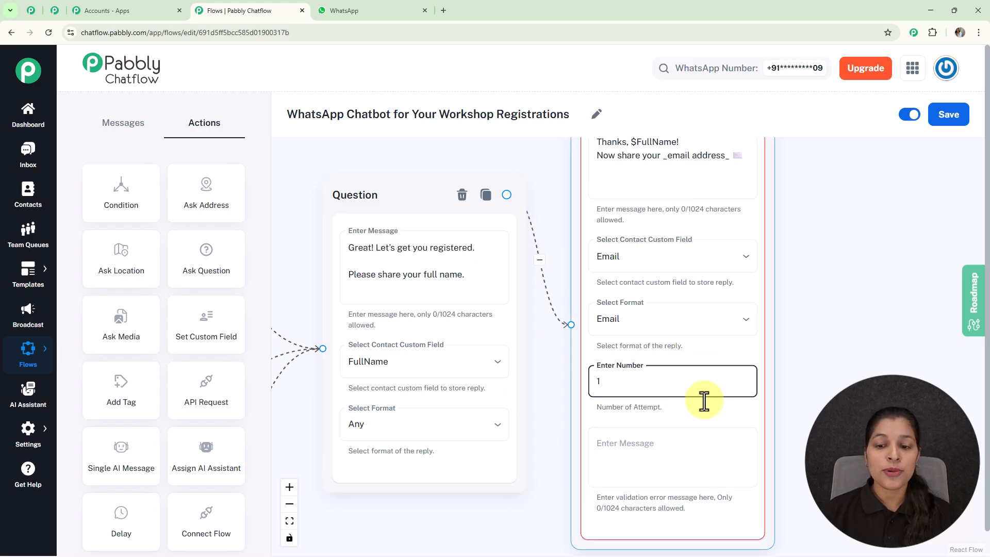
{"action": "left_click_drag", "start_coordinate": [858, 401], "coordinate": [844, 341]}
{"action": "left_click", "coordinate": [586, 438]}
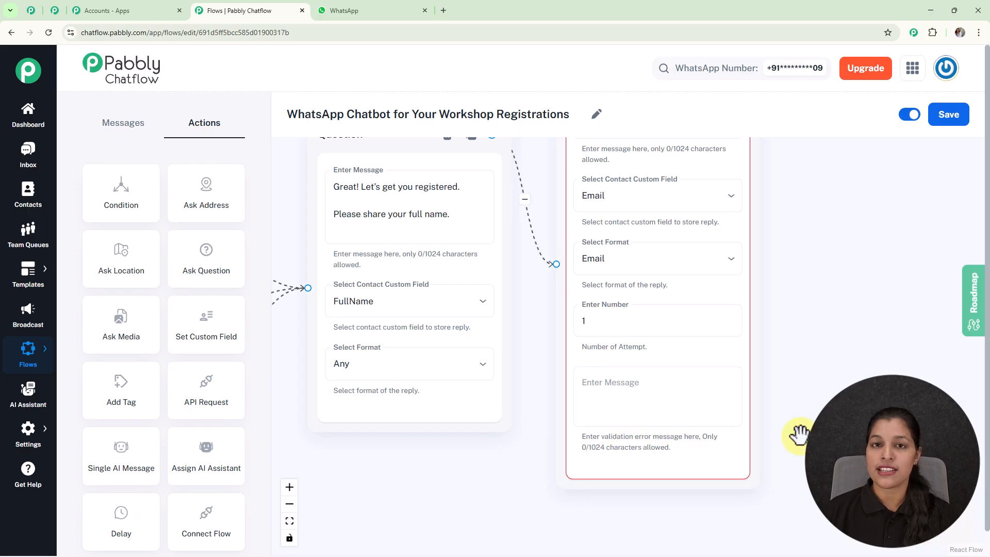
{"action": "left_click", "coordinate": [668, 394]}
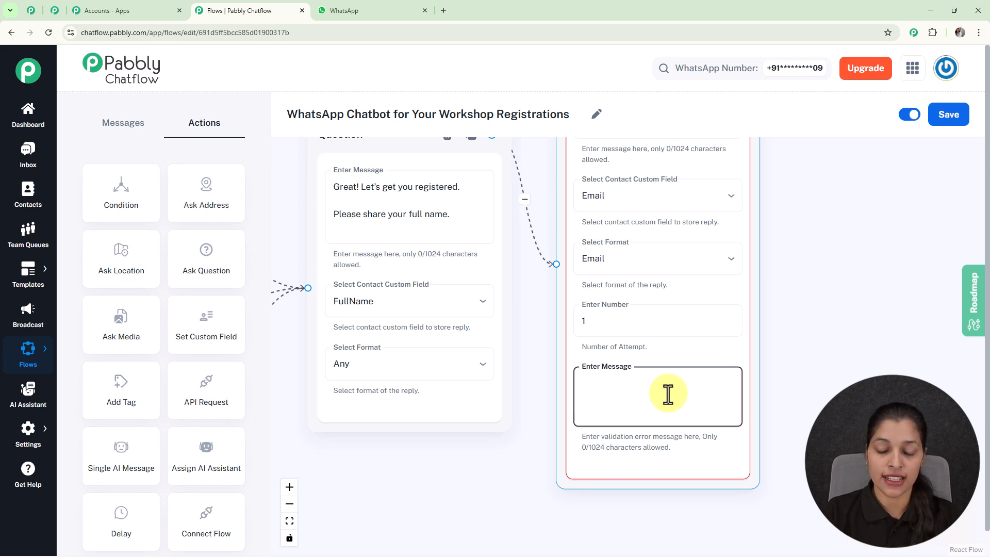
{"action": "type", "text": "Please enter a valid email address."}
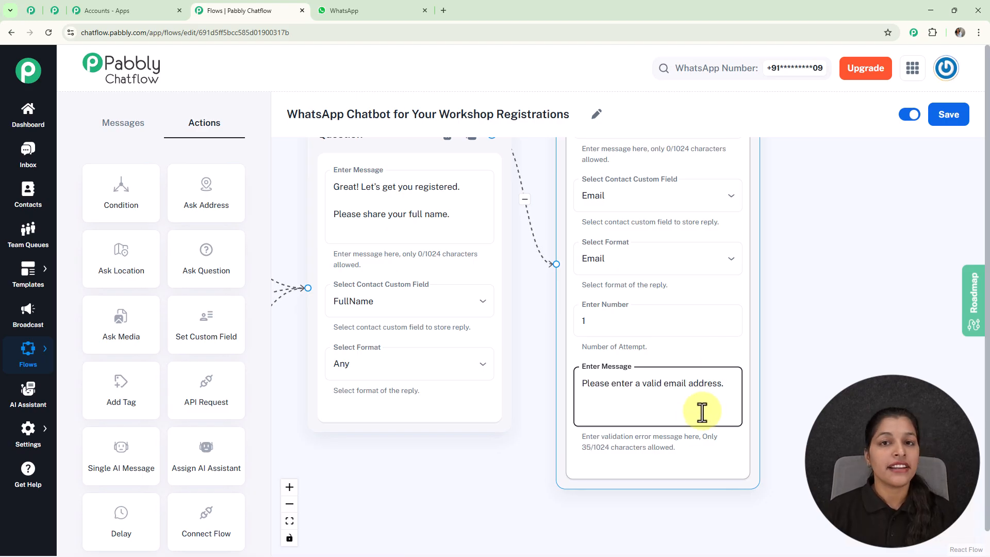
- Connect a Text Button message to the email question with a registration summary of $FullName, $Email and $Workshop, plus a "Confirm" button
{"action": "scroll", "coordinate": [707, 397], "scroll_direction": "down", "scroll_amount": 4}
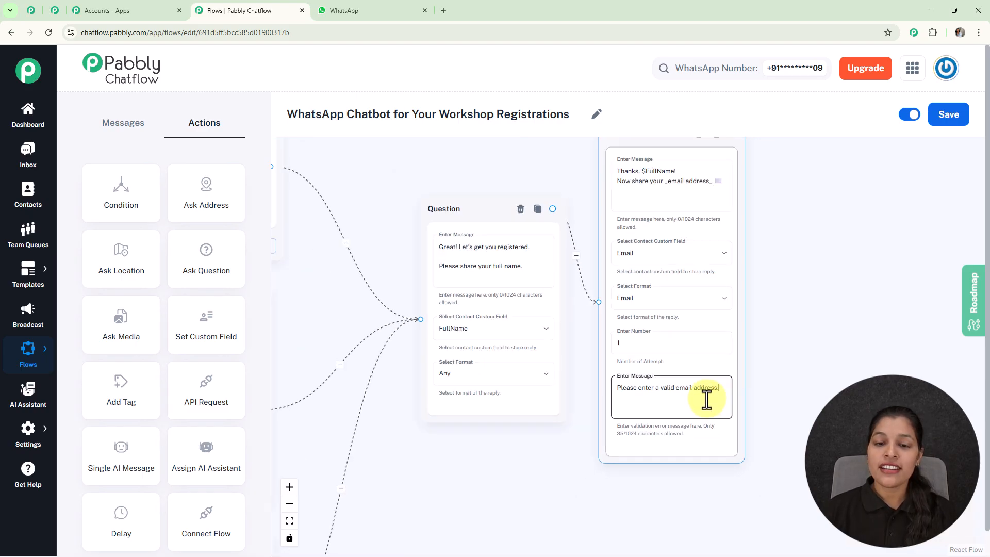
{"action": "left_click_drag", "start_coordinate": [818, 306], "coordinate": [794, 350]}
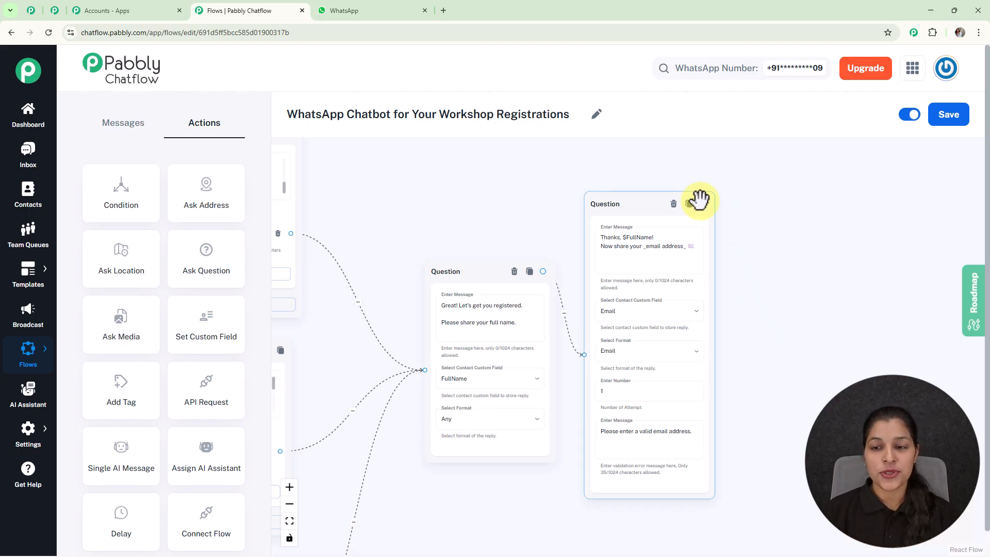
{"action": "left_click_drag", "start_coordinate": [701, 204], "coordinate": [807, 243]}
{"action": "left_click", "coordinate": [800, 331]}
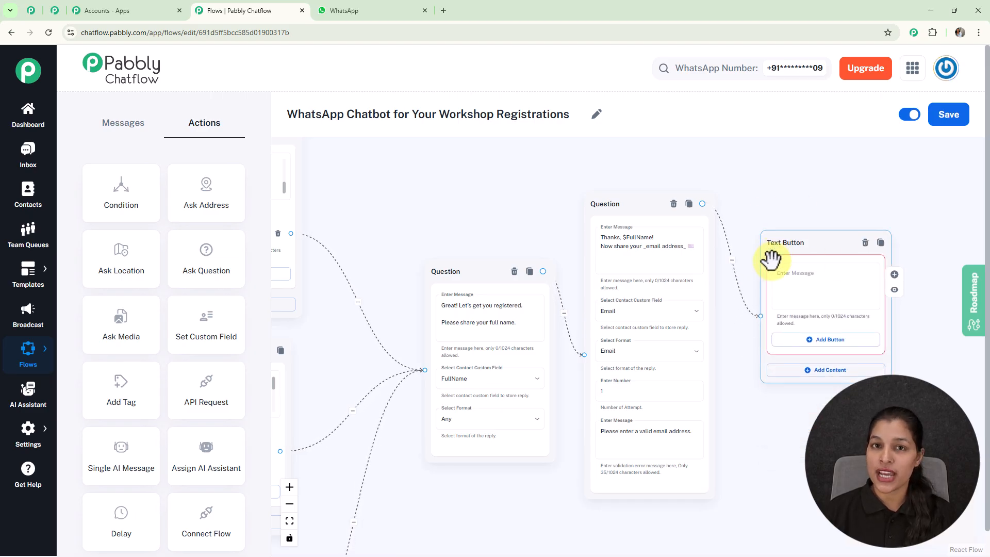
{"action": "left_click", "coordinate": [842, 307]}
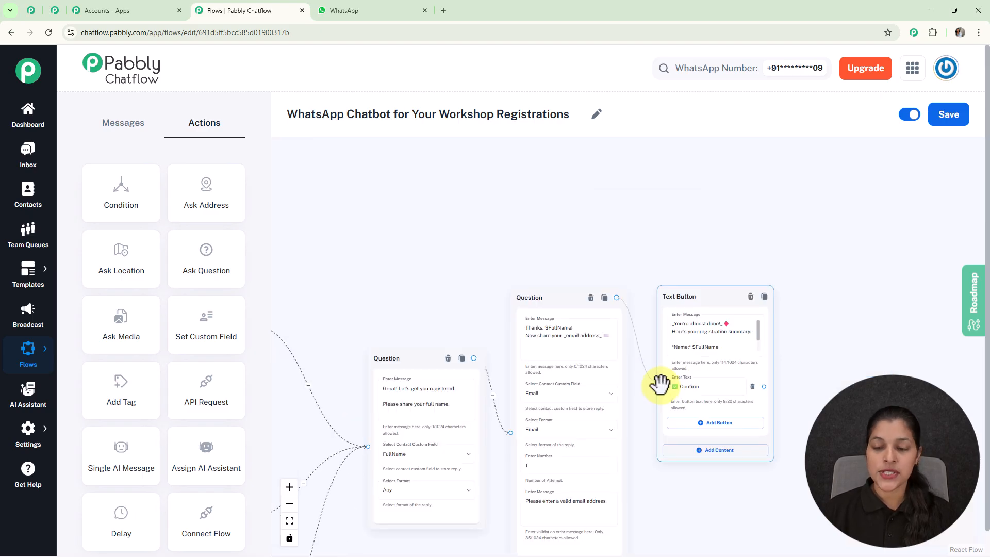
{"action": "scroll", "coordinate": [727, 354], "scroll_direction": "up", "scroll_amount": 3}
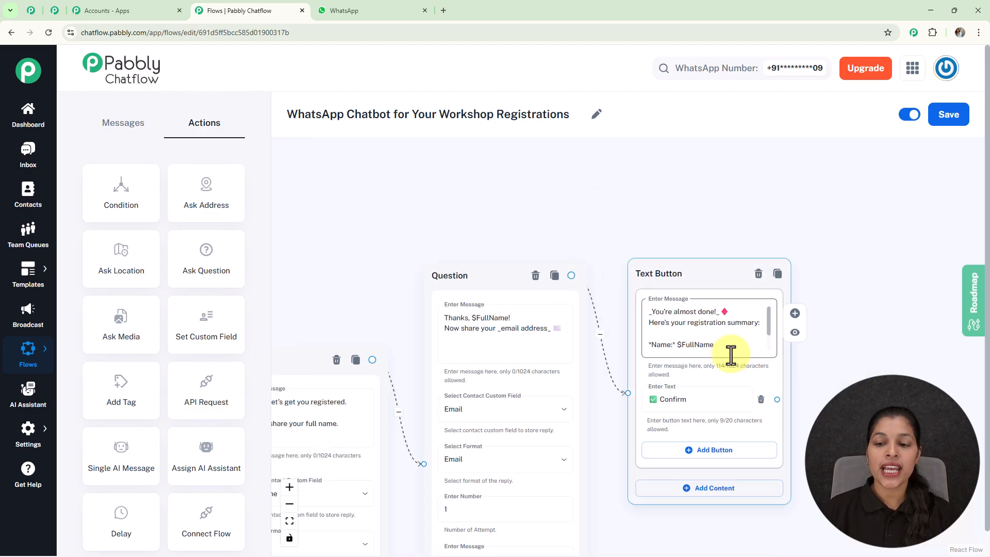
{"action": "left_click_drag", "start_coordinate": [774, 317], "coordinate": [774, 330]}
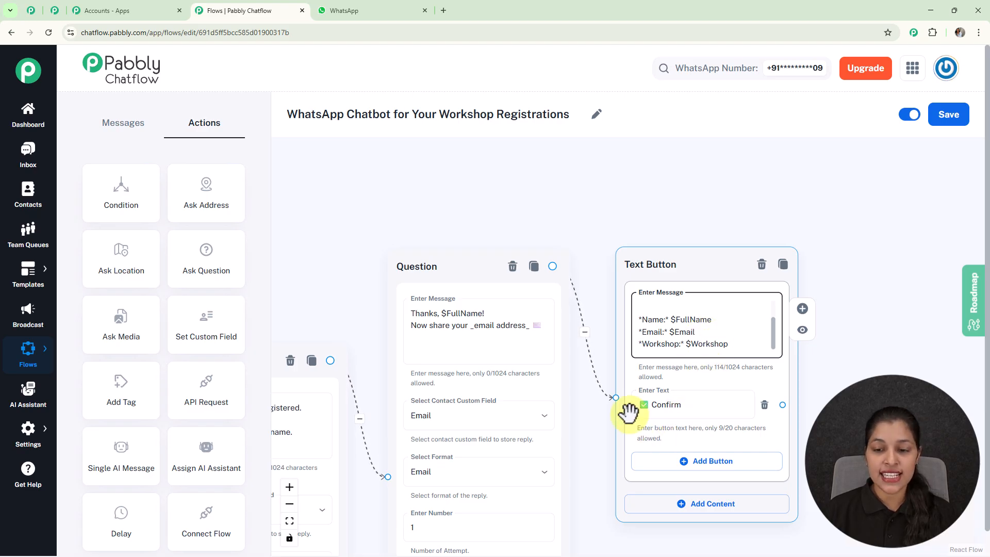
- Connect a Text Button message to the Confirm button, reading "You're Registered! Thank you for signing up for the *$Workshop*."
{"action": "scroll", "coordinate": [677, 404], "scroll_direction": "up", "scroll_amount": 2}
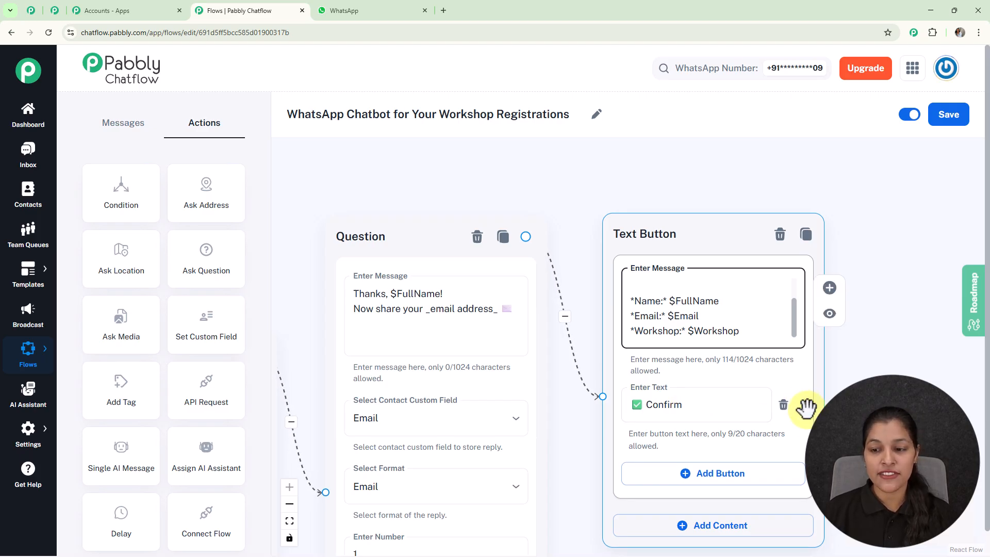
{"action": "left_click_drag", "start_coordinate": [805, 405], "coordinate": [943, 270]}
{"action": "left_click", "coordinate": [955, 305]}
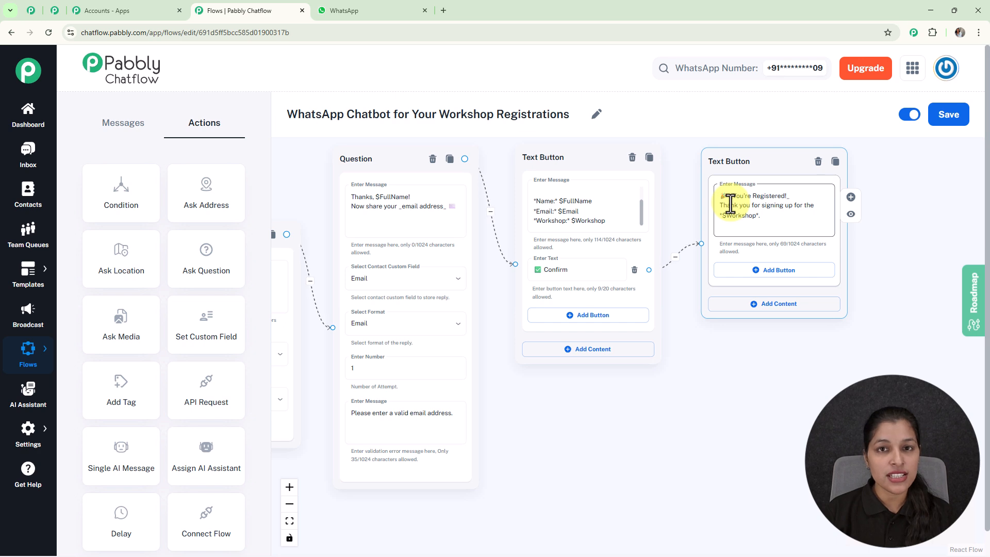
- Connect a Text Button message to the Contact Team button, place it below the workshop list and enter the team's contact text and phone number
{"action": "scroll", "coordinate": [698, 218], "scroll_direction": "down", "scroll_amount": 5}
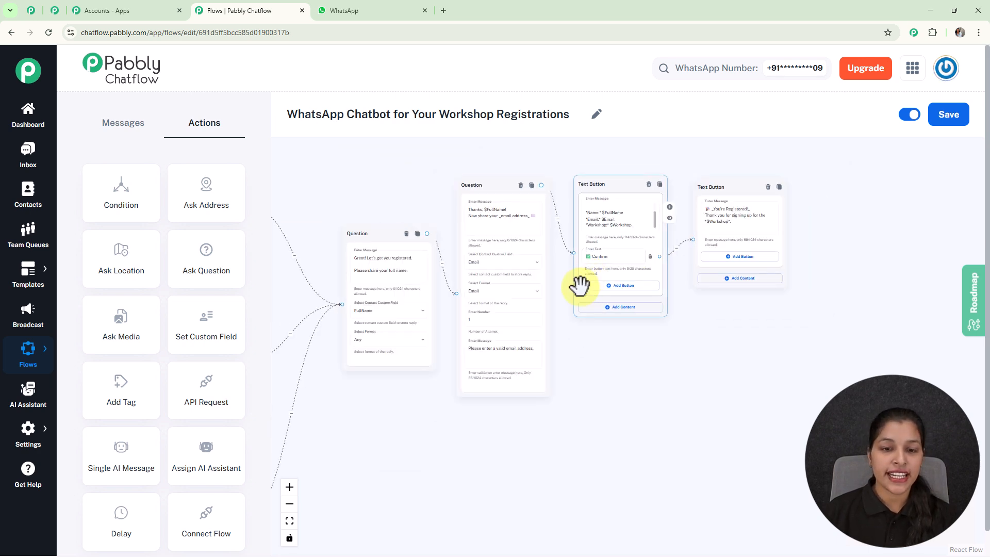
{"action": "left_click_drag", "start_coordinate": [462, 219], "coordinate": [758, 227]}
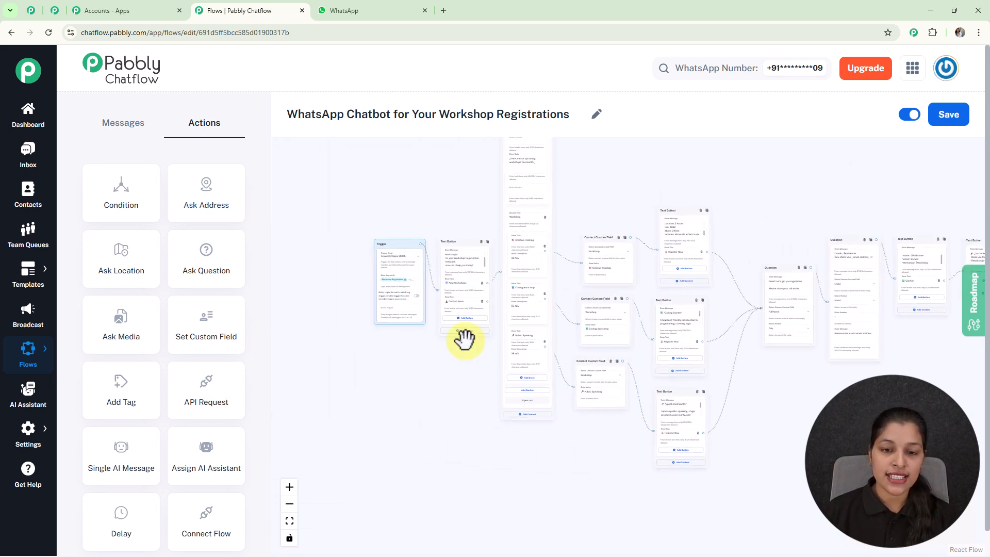
{"action": "scroll", "coordinate": [464, 338], "scroll_direction": "up", "scroll_amount": 5}
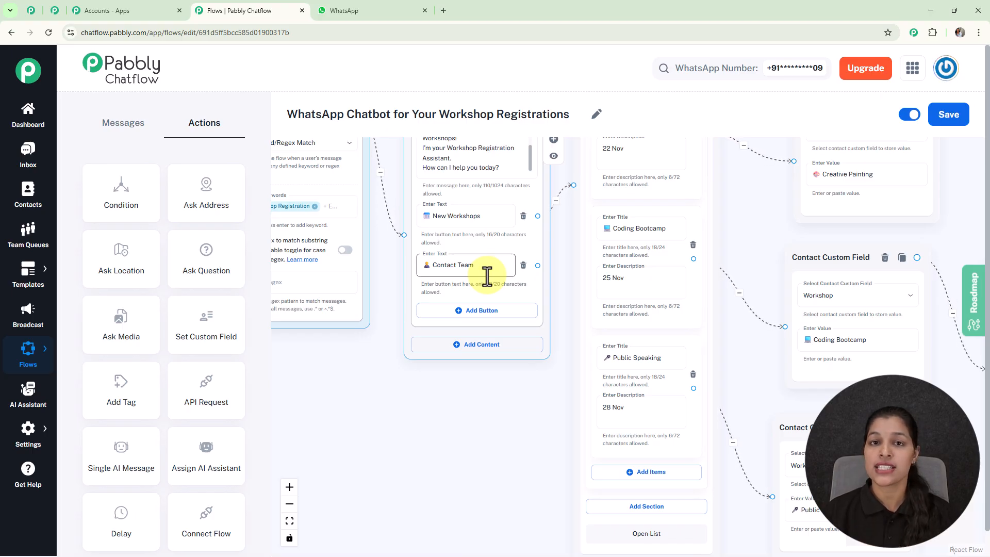
{"action": "left_click_drag", "start_coordinate": [538, 266], "coordinate": [462, 424]}
{"action": "left_click", "coordinate": [460, 450]}
{"action": "scroll", "coordinate": [508, 399], "scroll_direction": "down", "scroll_amount": 2}
{"action": "left_click_drag", "start_coordinate": [509, 397], "coordinate": [608, 469]}
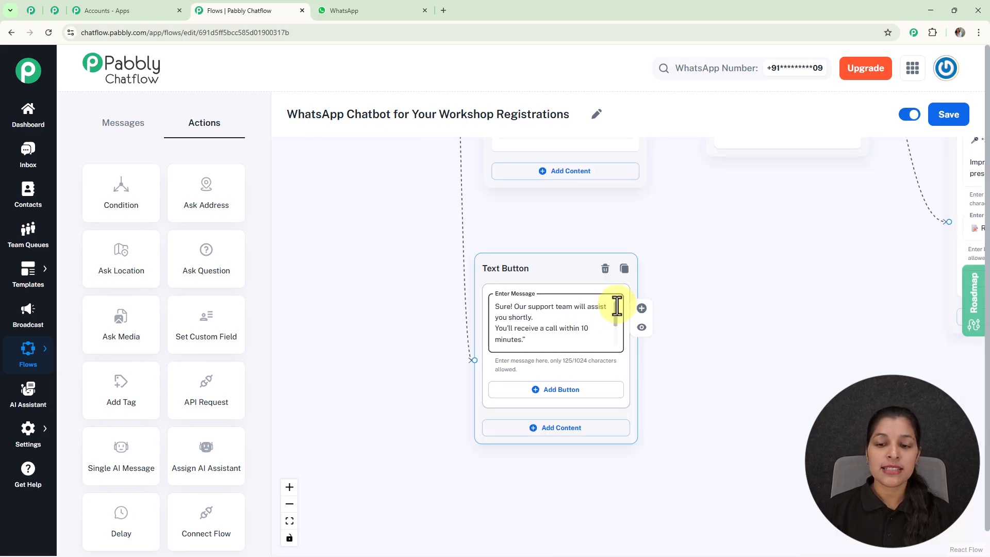
{"action": "left_click_drag", "start_coordinate": [616, 306], "coordinate": [612, 343]}
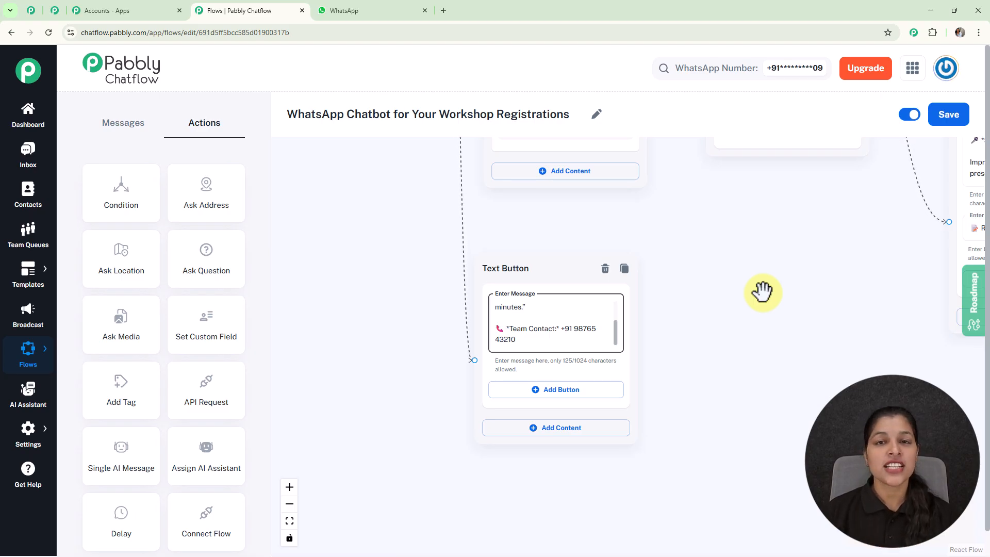
{"action": "scroll", "coordinate": [734, 298], "scroll_direction": "down", "scroll_amount": 10}
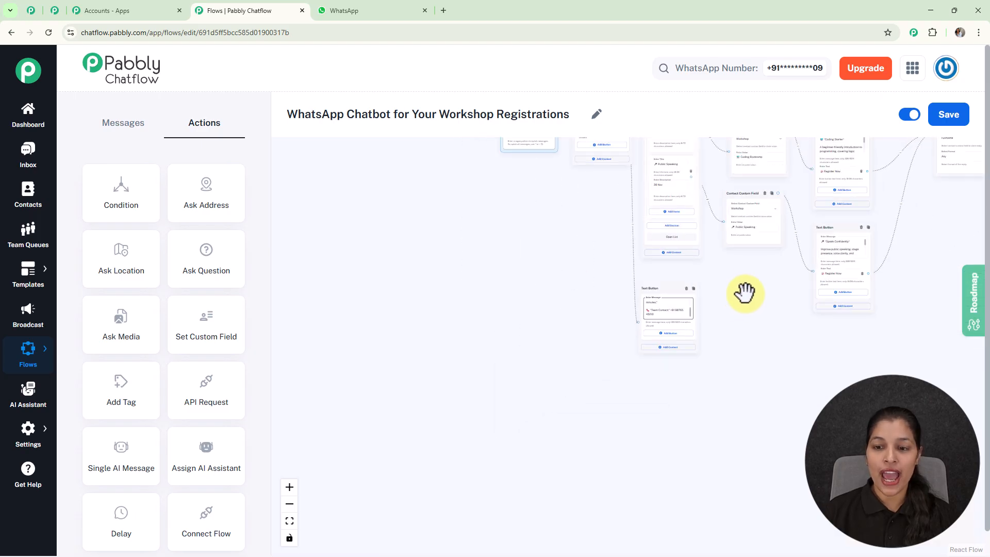
{"action": "left_click_drag", "start_coordinate": [864, 375], "coordinate": [749, 404]}
{"action": "scroll", "coordinate": [741, 406], "scroll_direction": "down", "scroll_amount": 3}
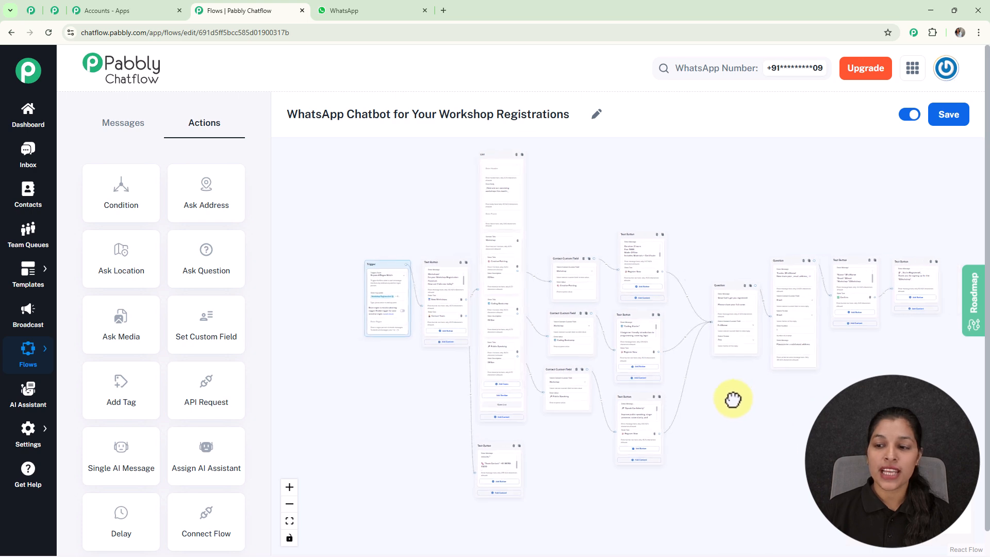
- Save the completed workshop registration chatbot flow
{"action": "left_click", "coordinate": [954, 116]}
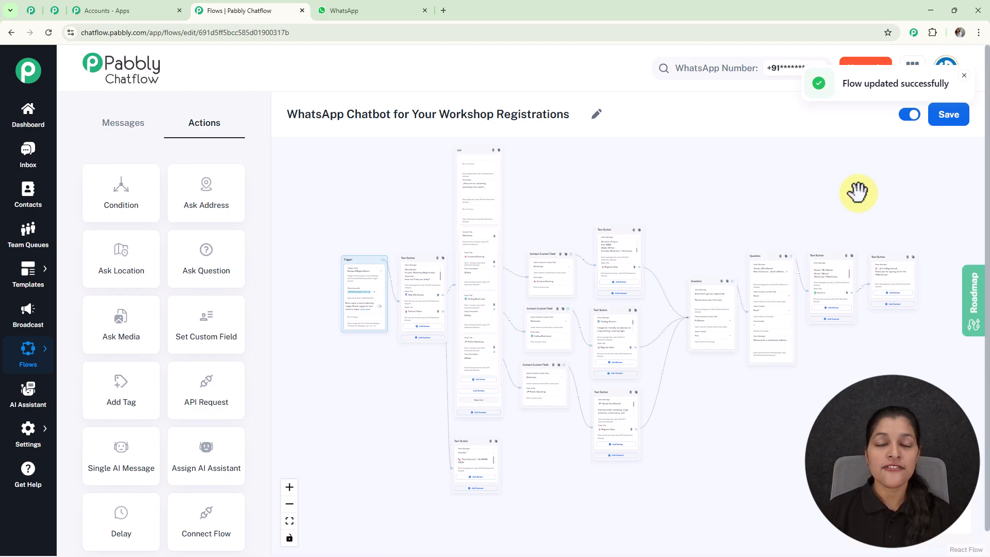
- Open the test contact's inbox conversation and review the Workshop Registration exchange from the welcome message to the workshop list selection
{"action": "left_click", "coordinate": [24, 150]}
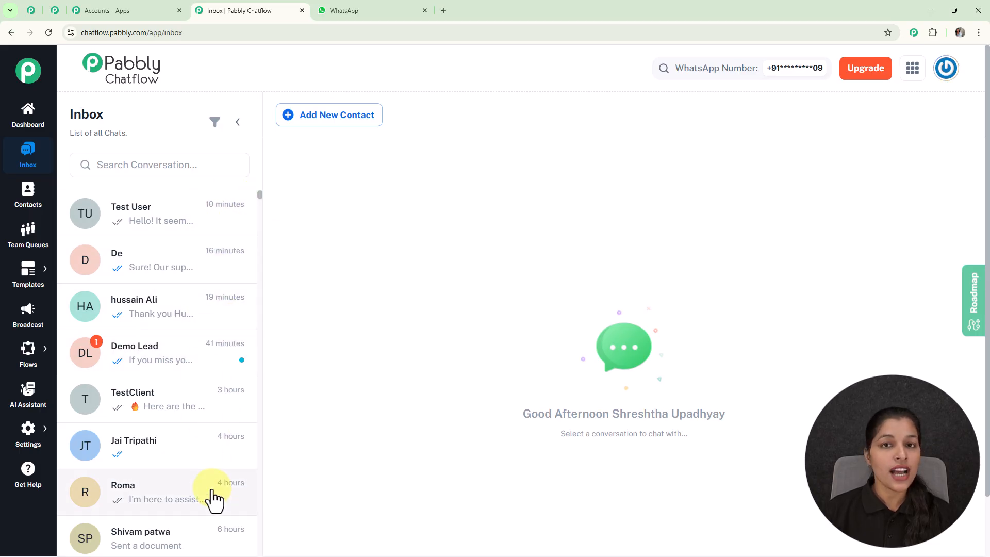
{"action": "left_click", "coordinate": [203, 276]}
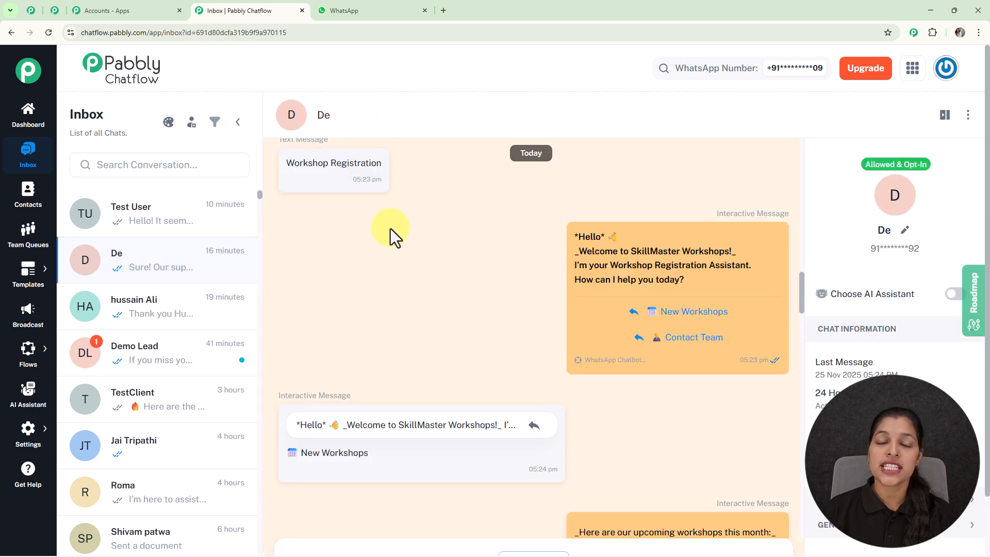
{"action": "mouse_move", "coordinate": [659, 281]}
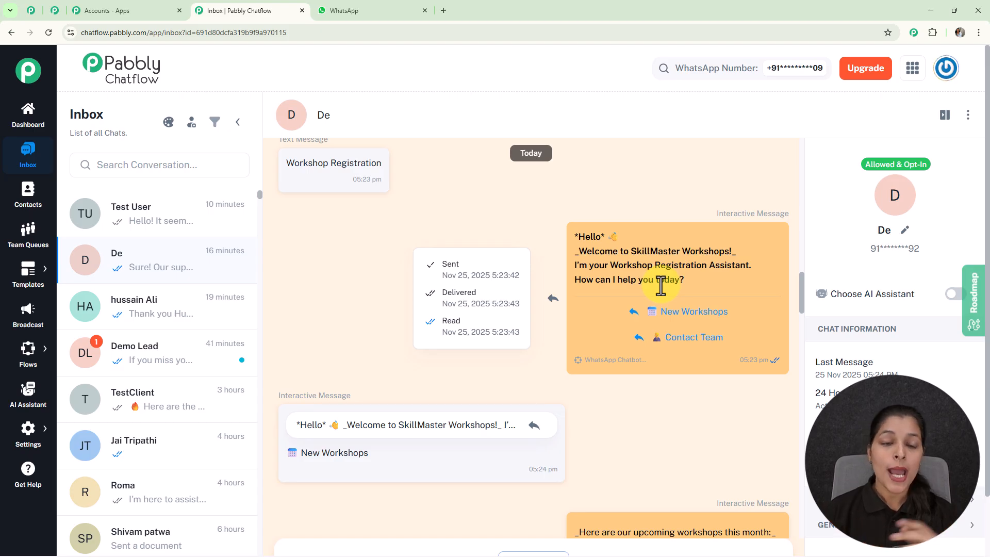
{"action": "mouse_move", "coordinate": [637, 308]}
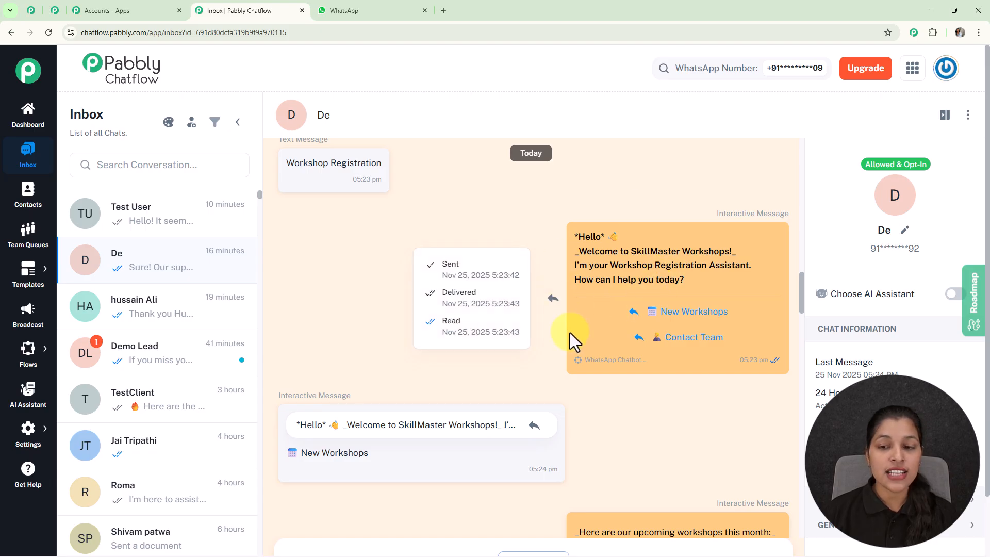
{"action": "scroll", "coordinate": [671, 299], "scroll_direction": "down", "scroll_amount": 1}
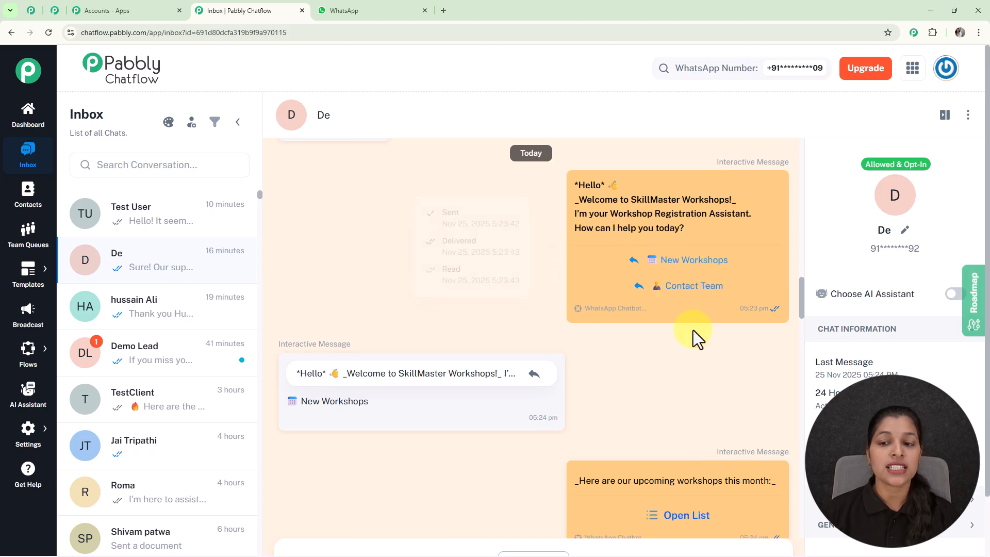
{"action": "scroll", "coordinate": [693, 330], "scroll_direction": "down", "scroll_amount": 4}
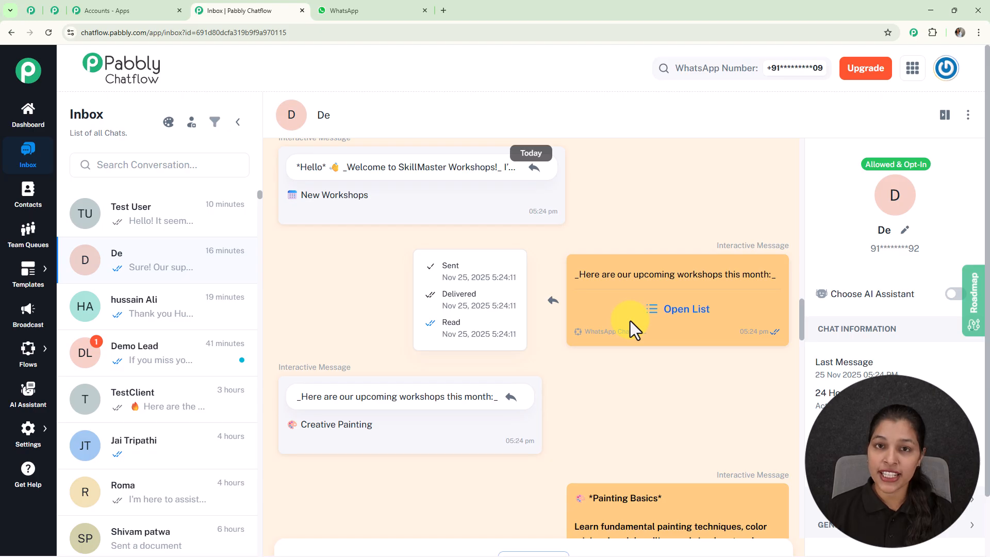
- Return to the flow list and search it for "Wo" to find the workshop registration flow
{"action": "mouse_move", "coordinate": [27, 348]}
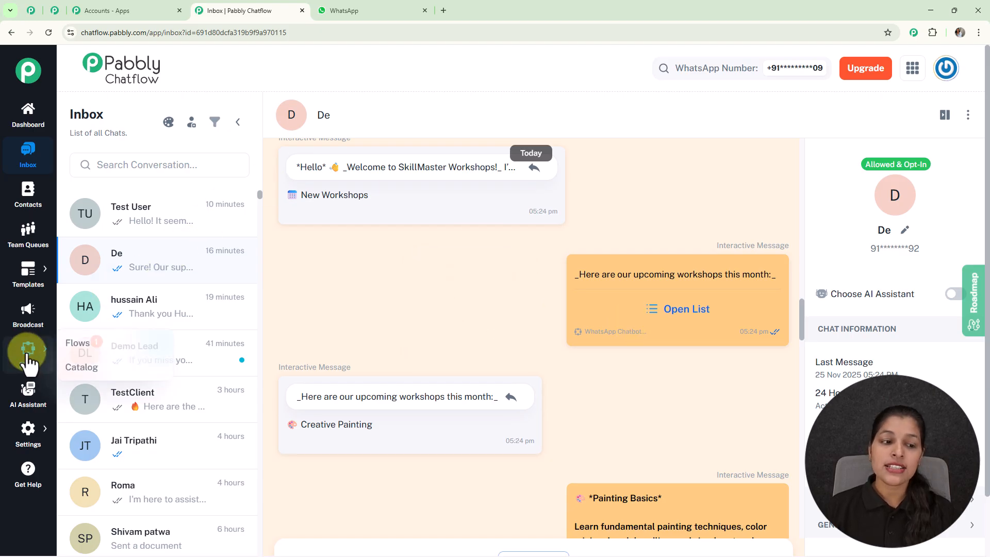
{"action": "left_click", "coordinate": [93, 346]}
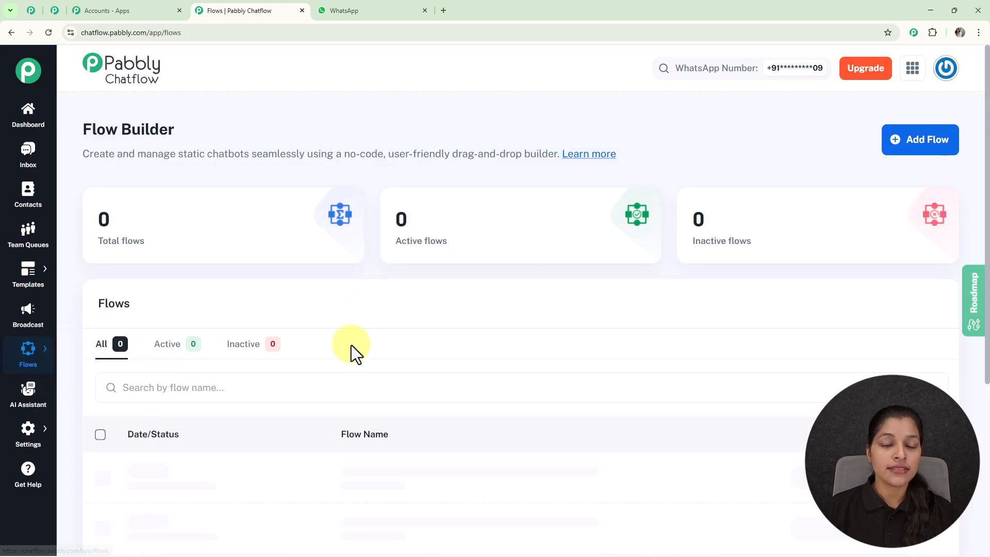
{"action": "left_click", "coordinate": [494, 387]}
{"action": "type", "text": "Wo"}
{"action": "scroll", "coordinate": [493, 388], "scroll_direction": "down", "scroll_amount": 3}
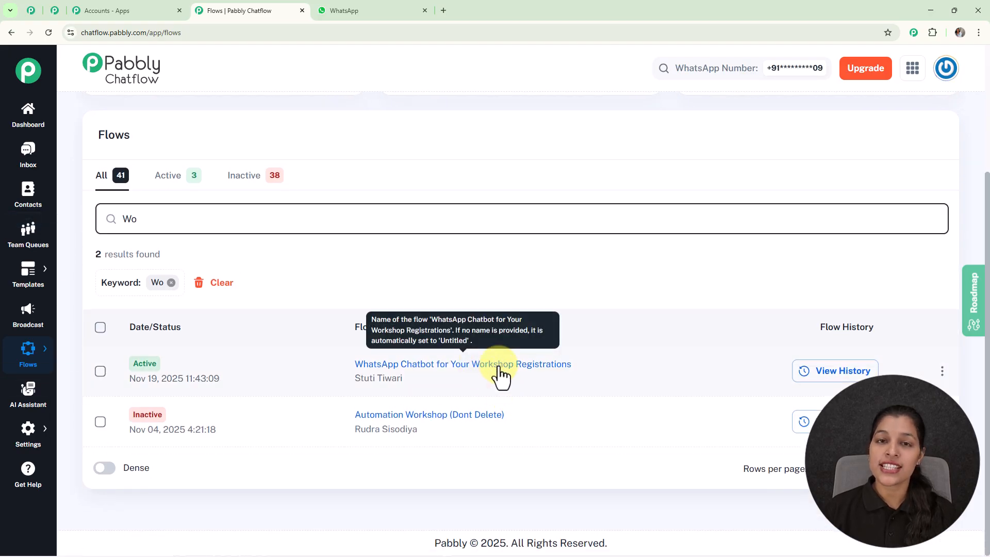
- View the share link of the "WhatsApp Chatbot for Your Workshop Registrations" flow and close the sharing dialog
{"action": "left_click", "coordinate": [942, 372]}
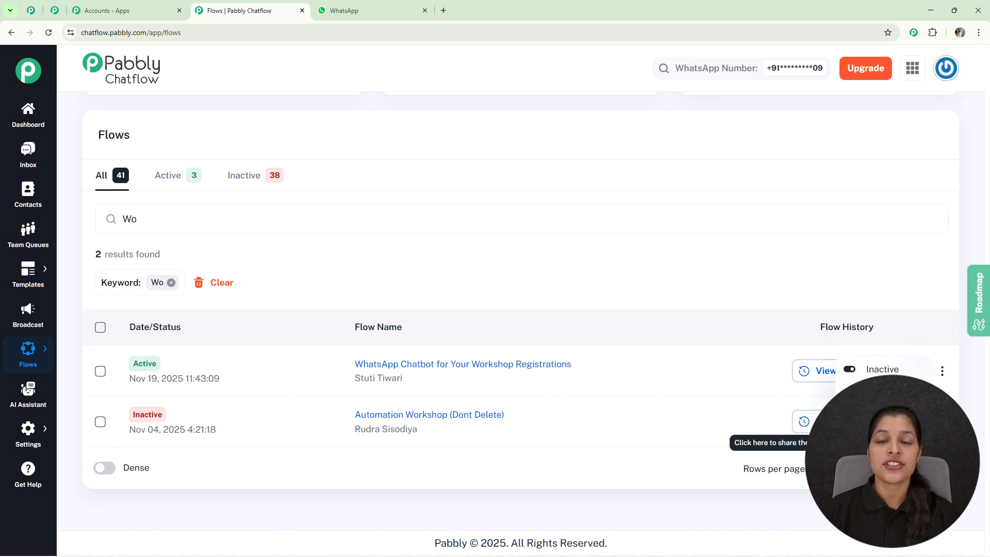
{"action": "left_click", "coordinate": [876, 443]}
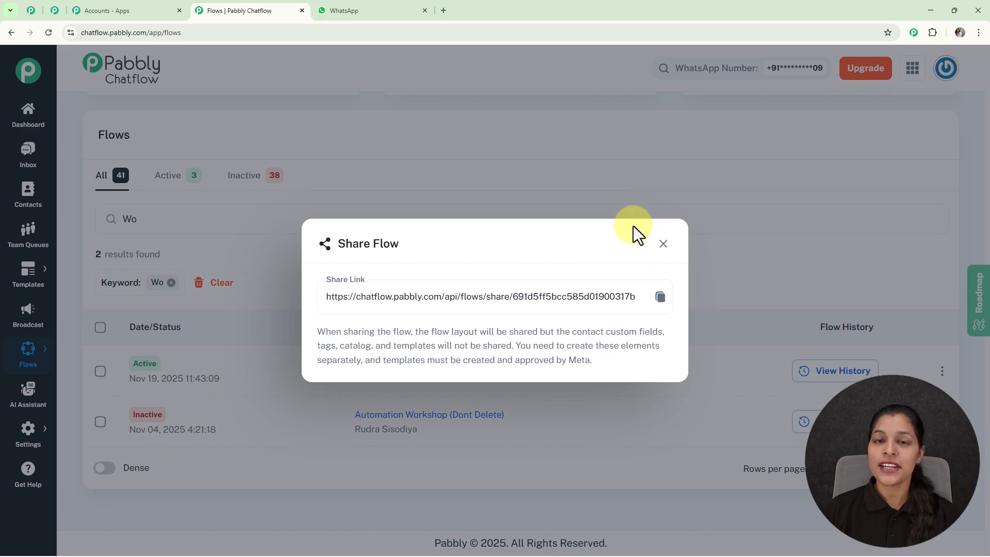
{"action": "left_click", "coordinate": [663, 244]}
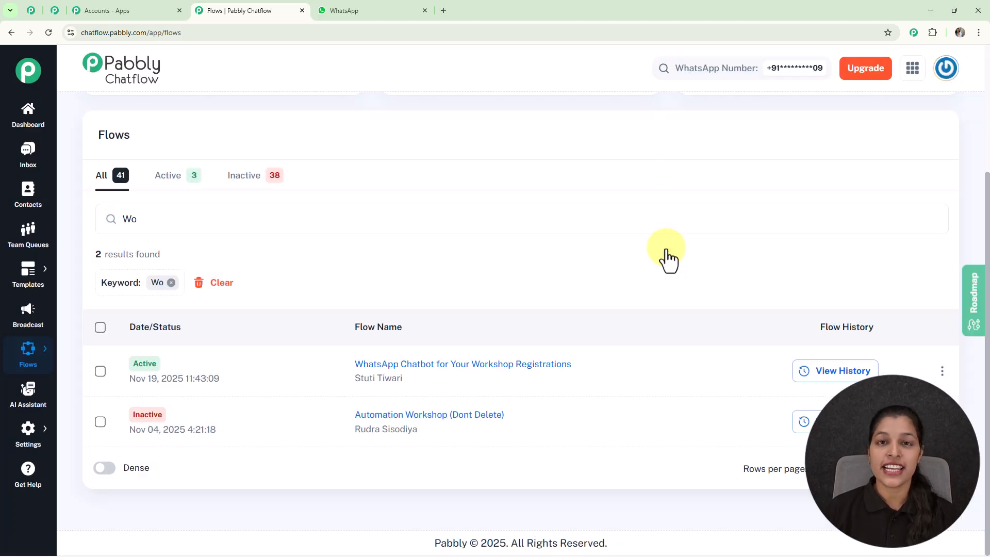
{"action": "scroll", "coordinate": [643, 266], "scroll_direction": "up", "scroll_amount": 3}
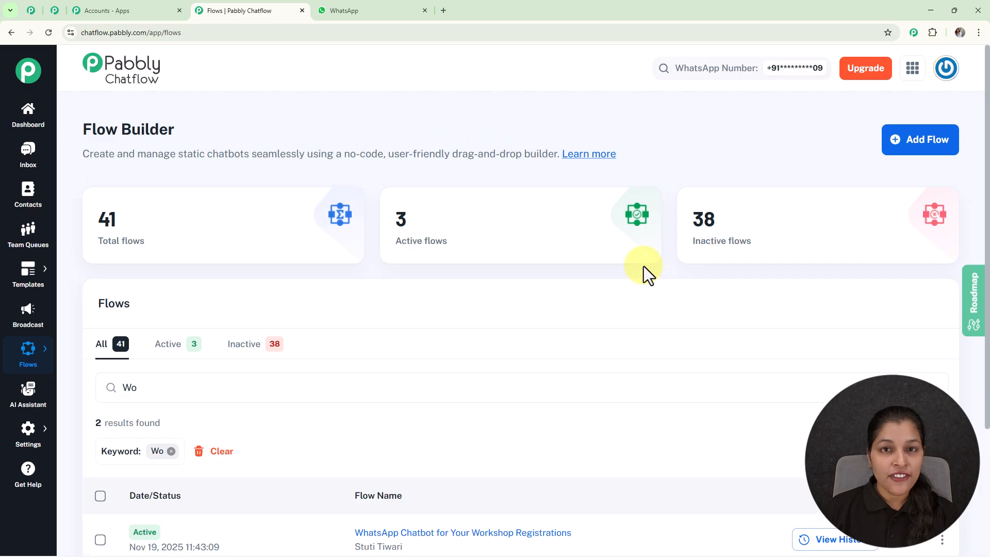